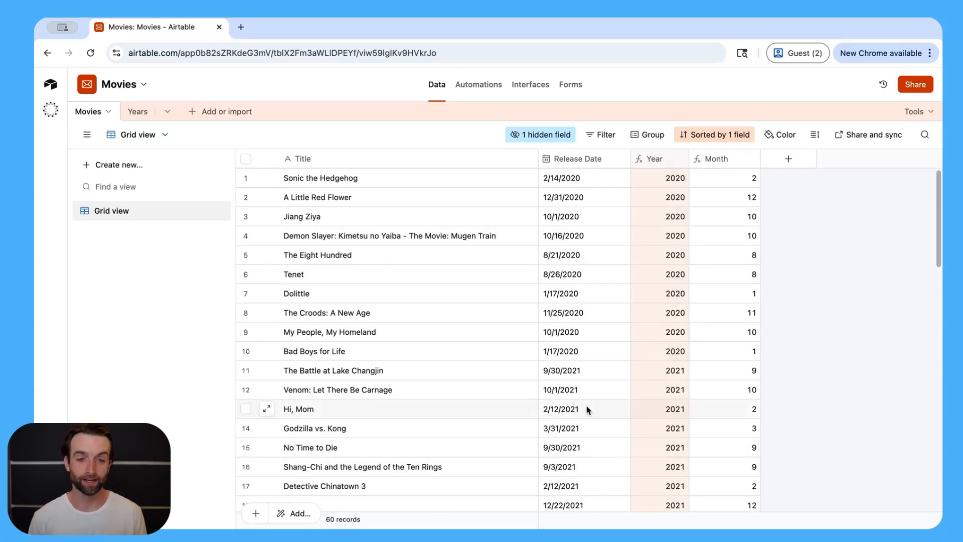
# Step: Create a multiple select field named Genre in the Movies table
pyautogui.scroll(-1, 582, 358)
pyautogui.scroll(1, 828, 254)
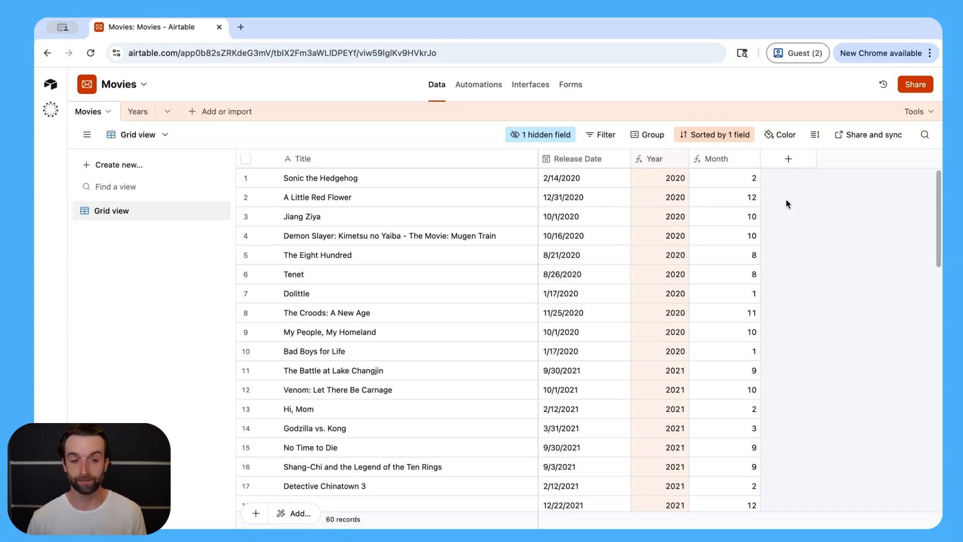
pyautogui.click(790, 160)
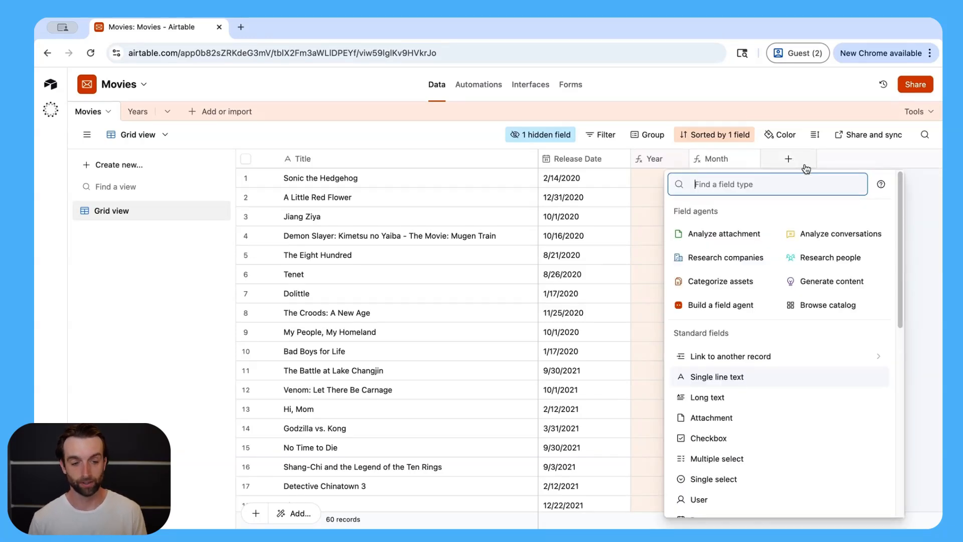
pyautogui.press('super+Tab')
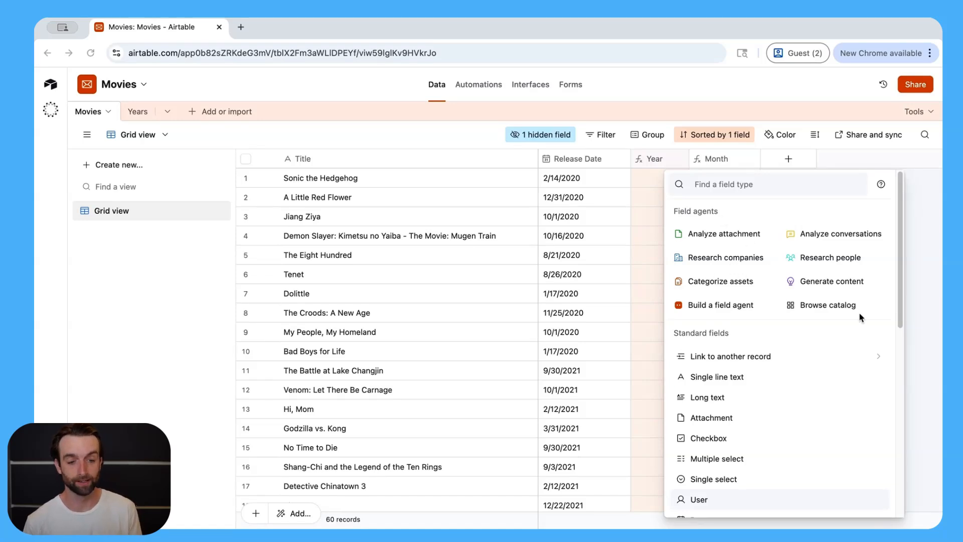
pyautogui.scroll(-2, 843, 331)
pyautogui.scroll(-3, 846, 335)
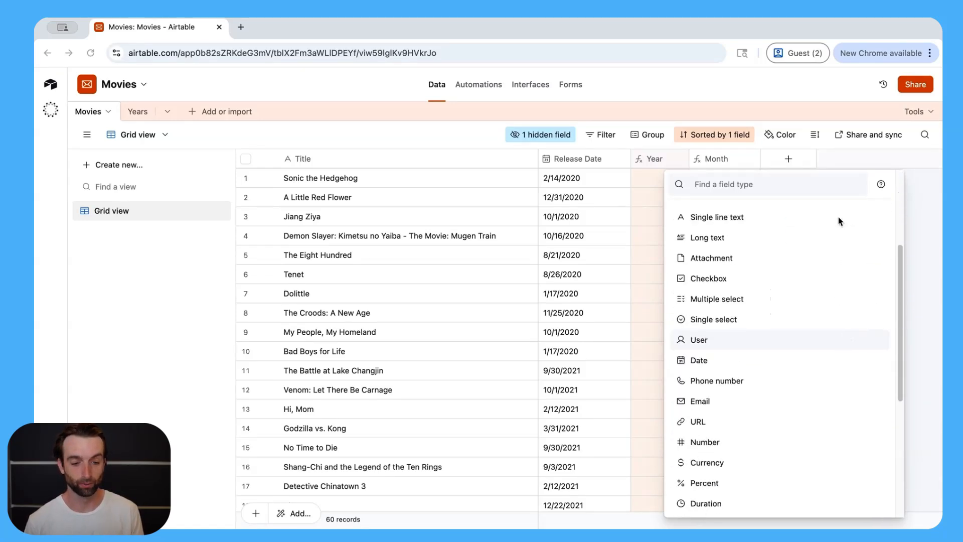
pyautogui.click(762, 300)
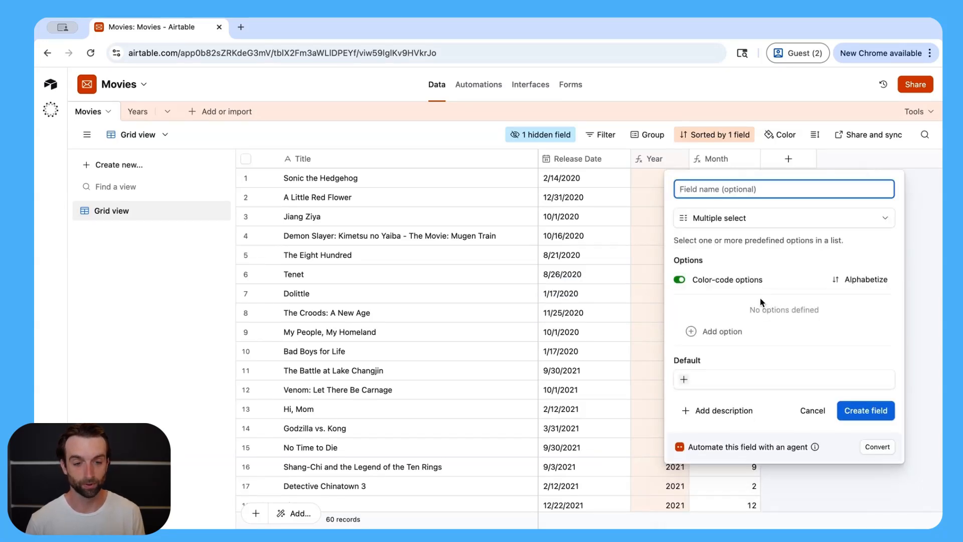
pyautogui.write('Genre')
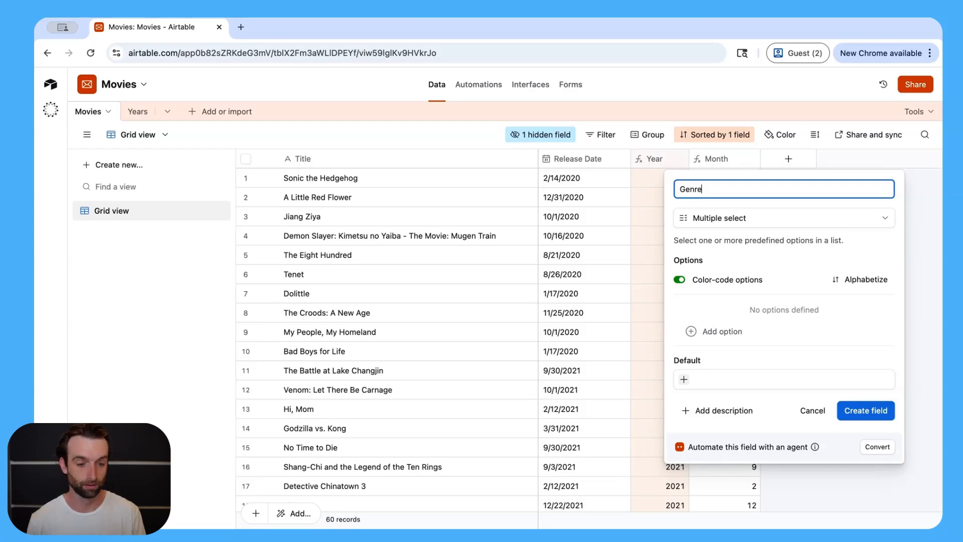
pyautogui.click(861, 410)
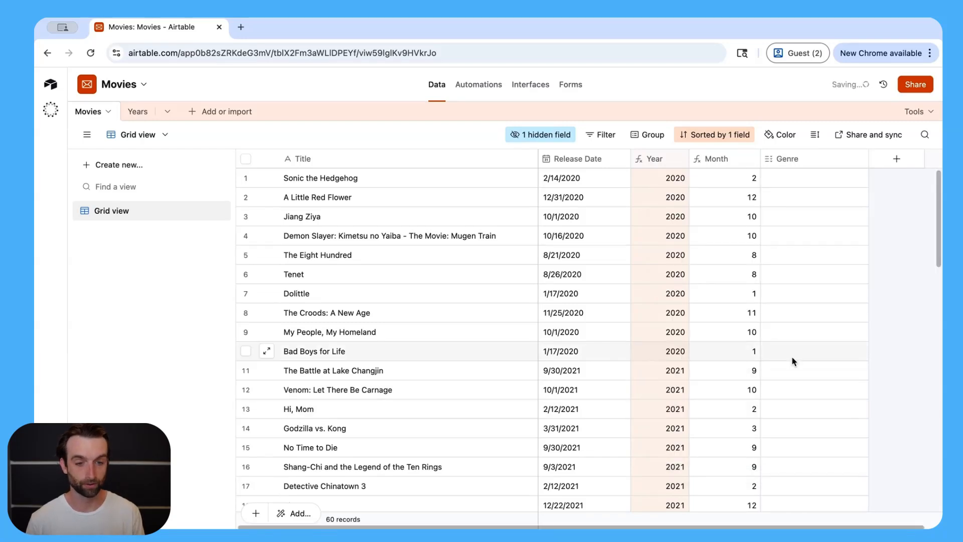
pyautogui.doubleClick(821, 158)
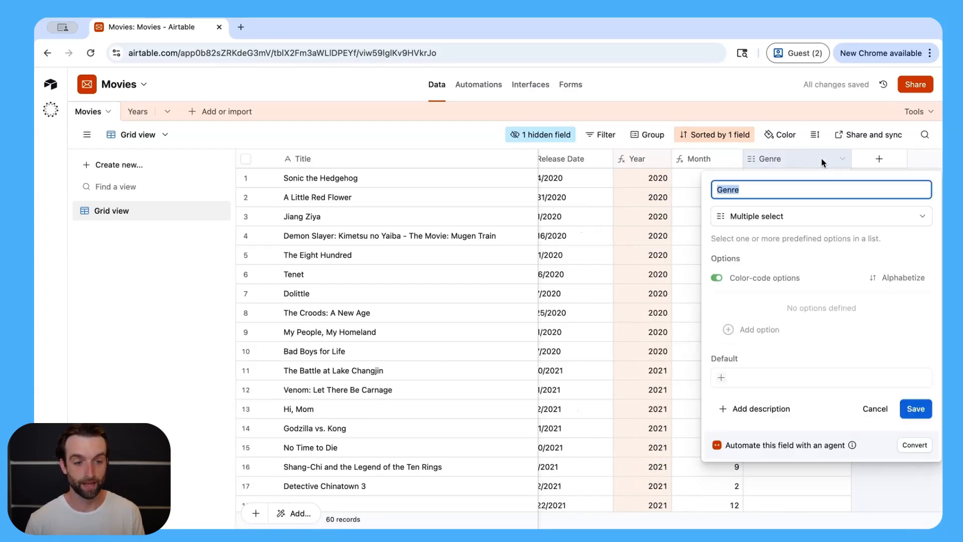
pyautogui.click(764, 329)
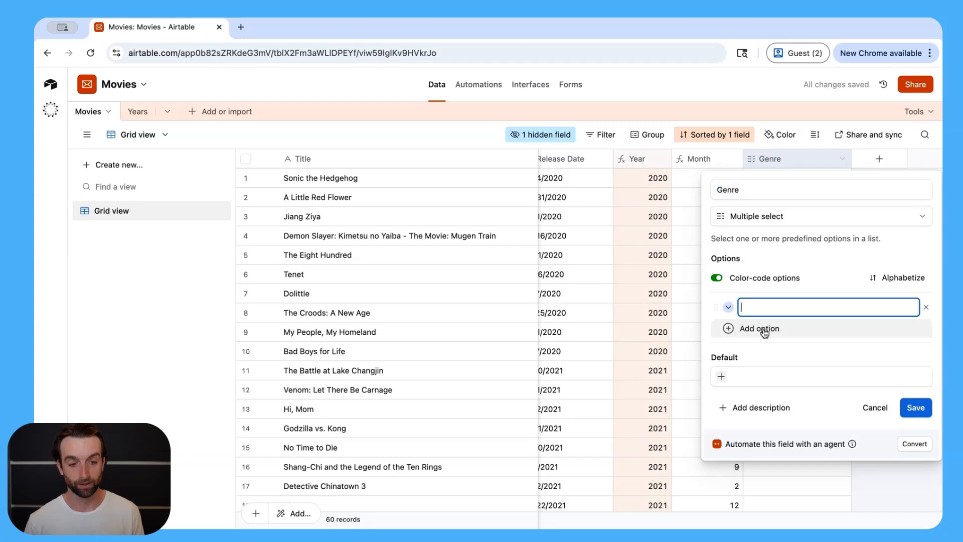
pyautogui.click(874, 407)
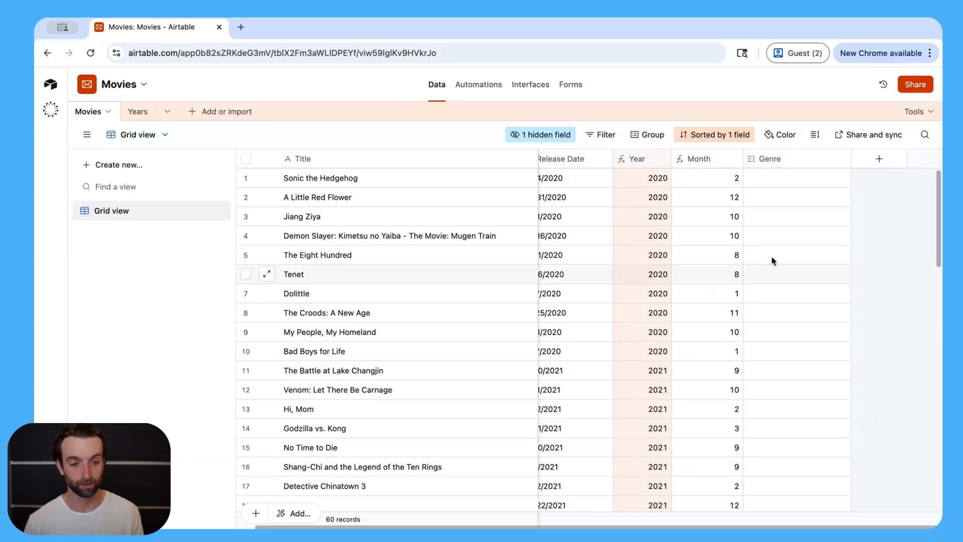
# Step: Paste the copied genre values into the Genre cells of the first ten movies, starting at Sonic the Hedgehog
pyautogui.scroll(-1, 697, 343)
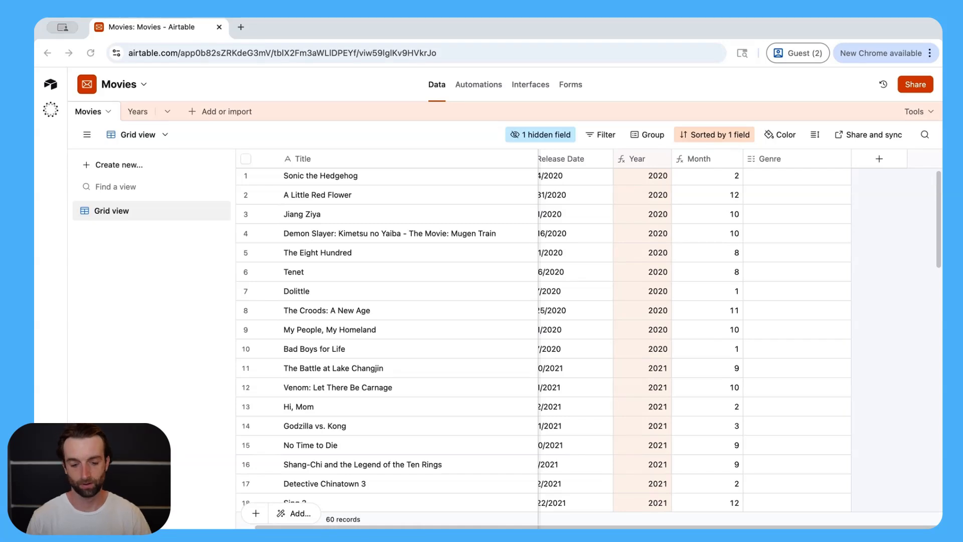
pyautogui.click(781, 180)
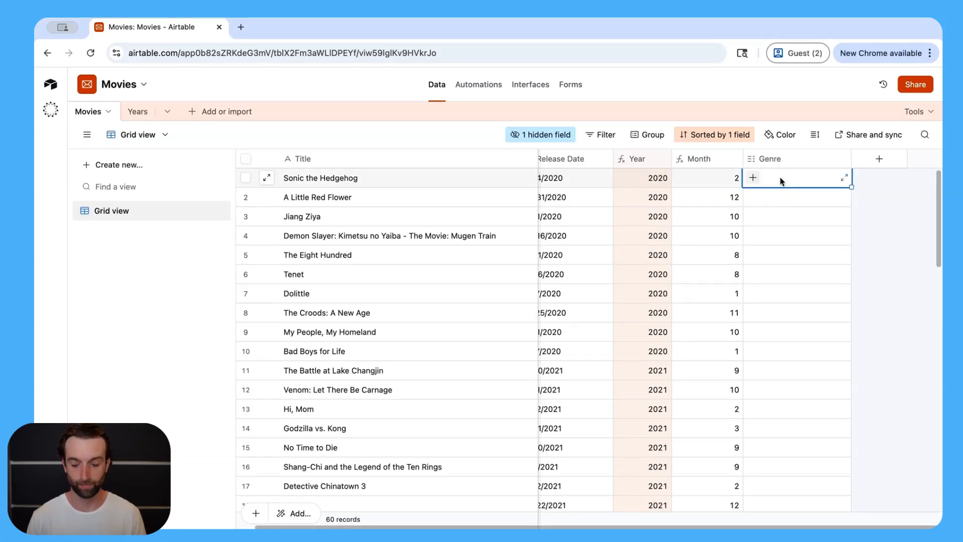
pyautogui.press('super+v')
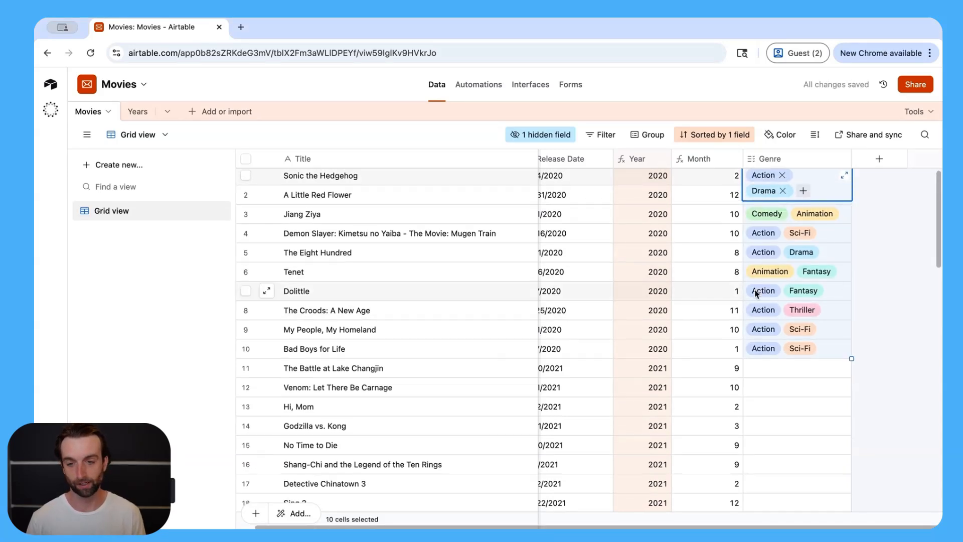
# Step: Review the Genre field's options, add a Romance option after Thriller, and save the field
pyautogui.doubleClick(794, 154)
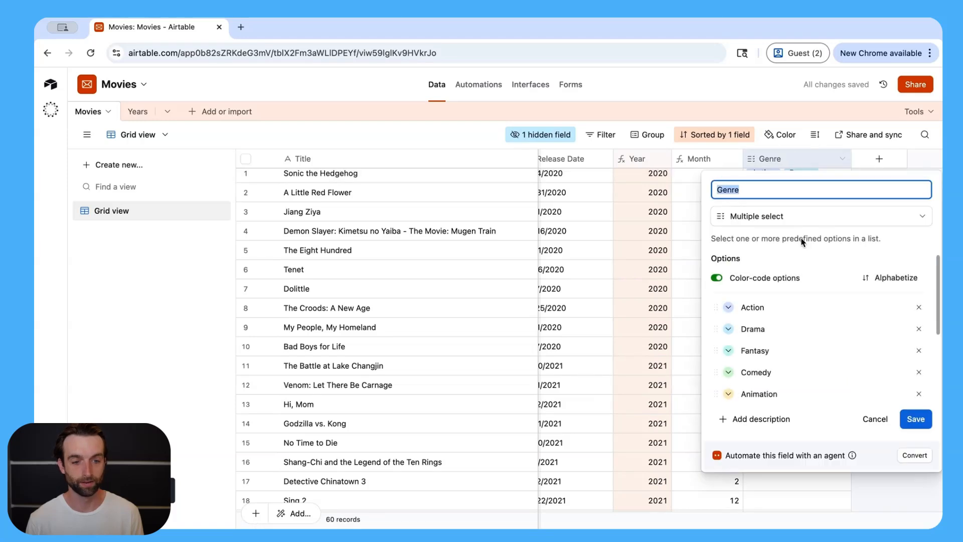
pyautogui.scroll(-3, 807, 355)
pyautogui.scroll(3, 803, 341)
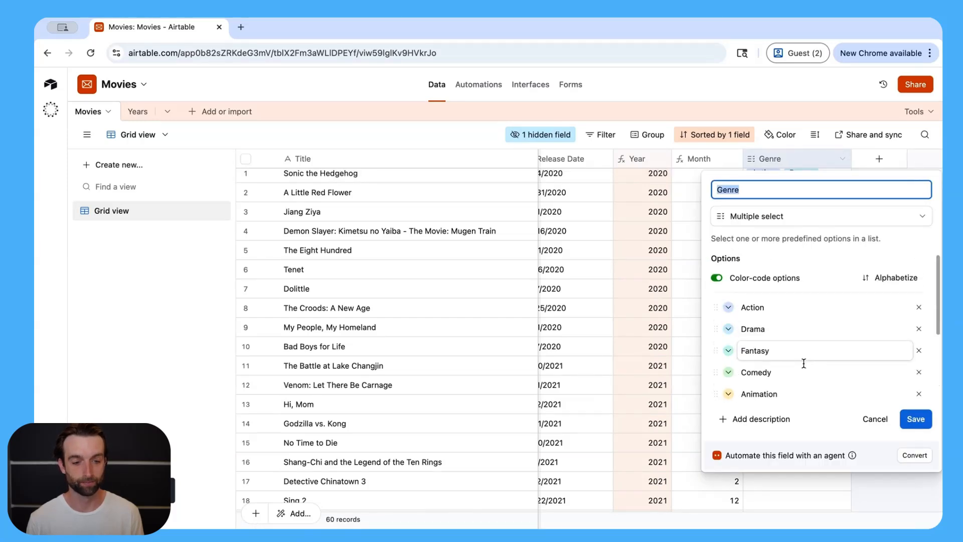
pyautogui.scroll(-3, 808, 339)
pyautogui.scroll(3, 818, 381)
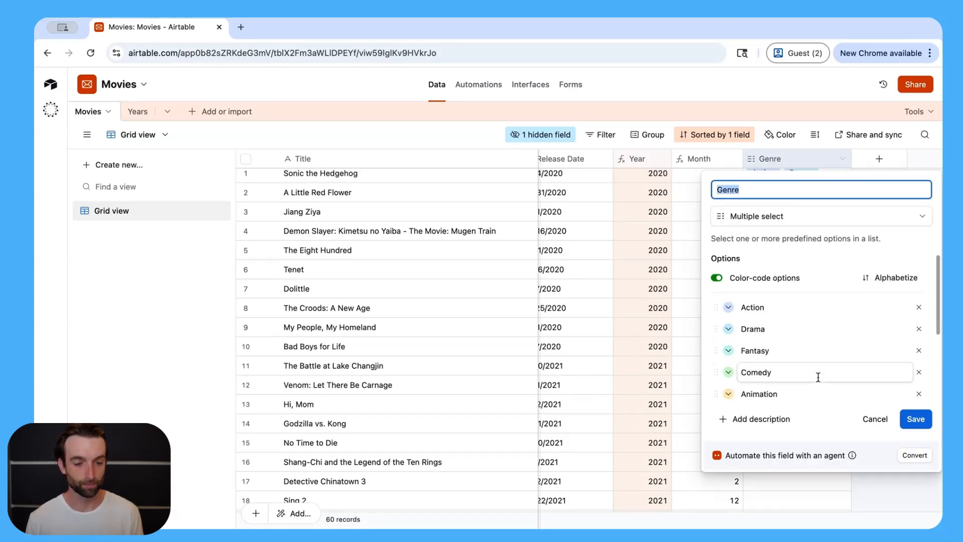
pyautogui.scroll(-2, 798, 345)
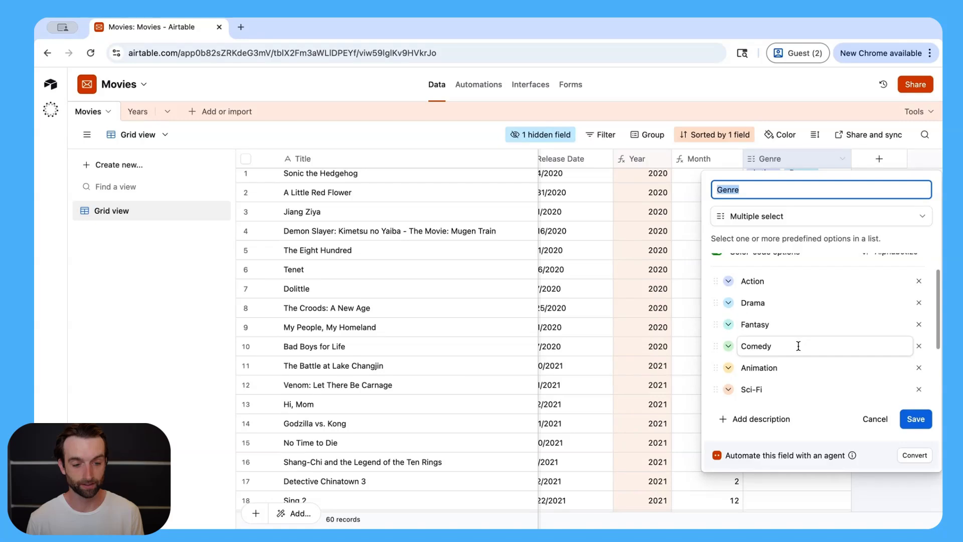
pyautogui.scroll(-3, 815, 374)
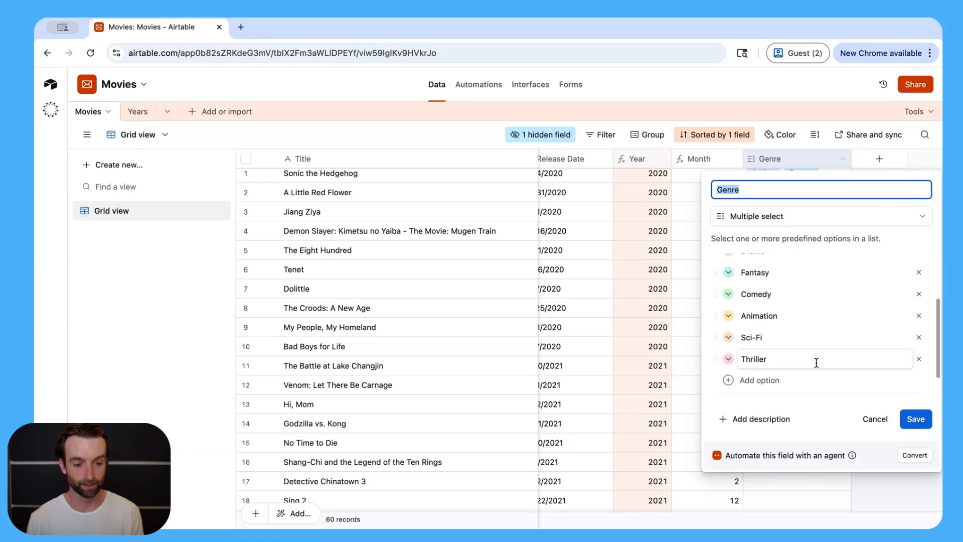
pyautogui.scroll(4, 817, 362)
pyautogui.scroll(-3, 816, 363)
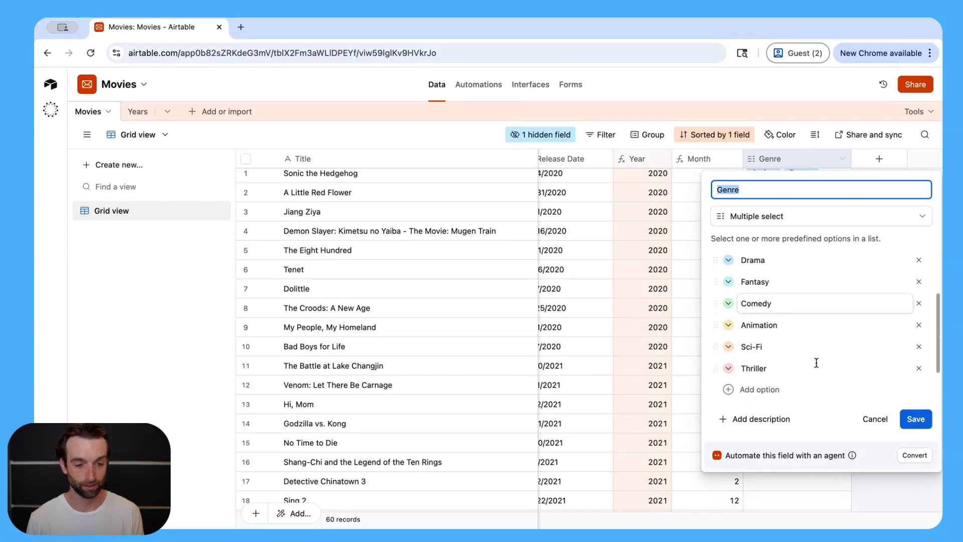
pyautogui.click(798, 389)
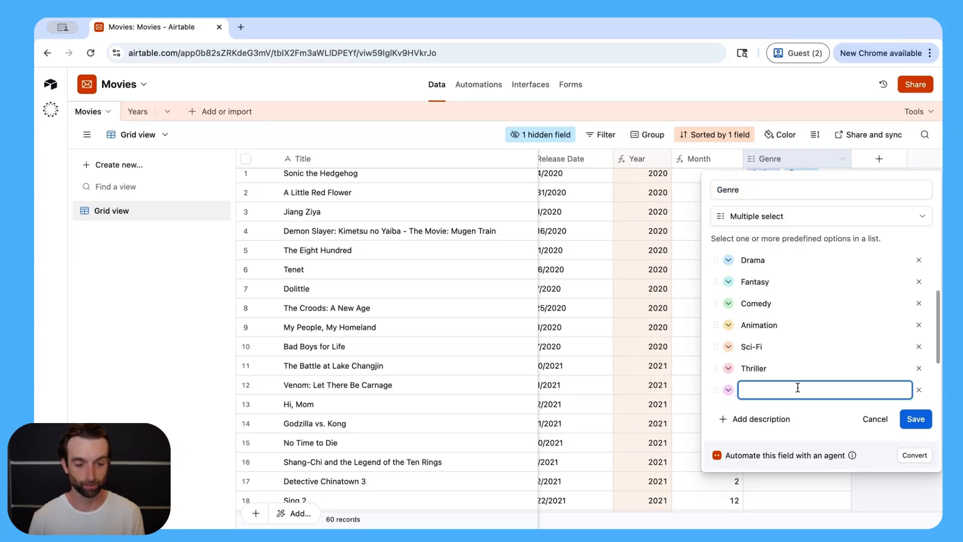
pyautogui.write('Romance')
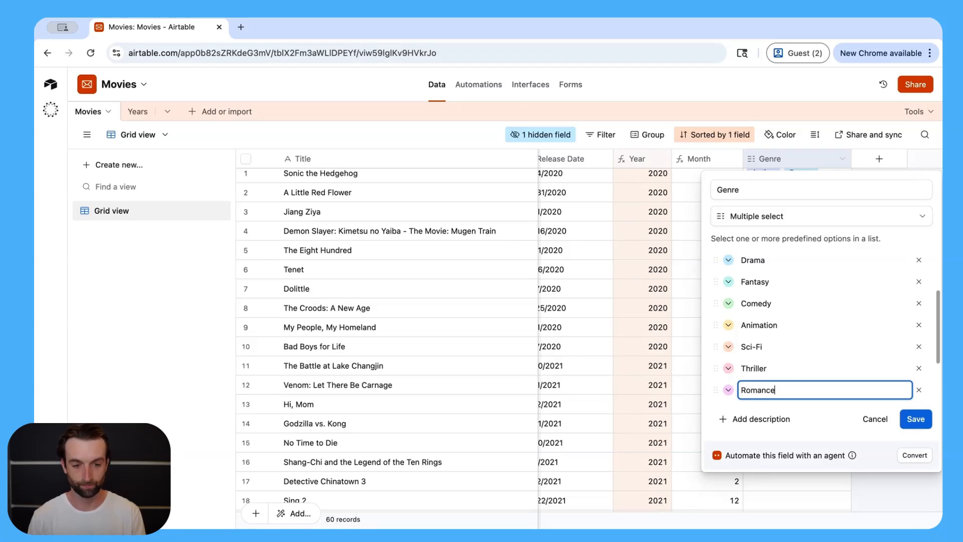
pyautogui.press('Return')
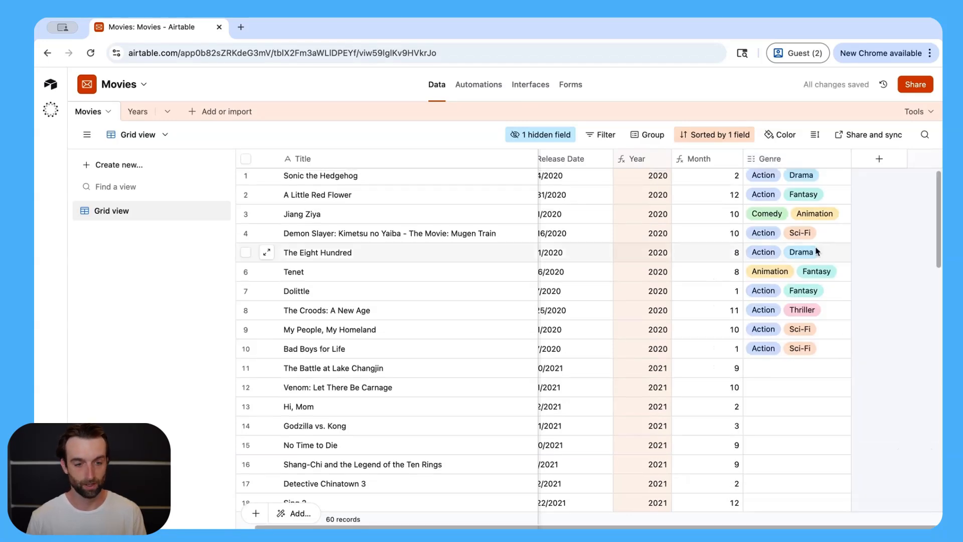
# Step: Clear the Genre values of the first ten movies, from Sonic the Hedgehog to Bad Boys for Life
pyautogui.click(828, 345)
pyautogui.press('super+shift+Up')
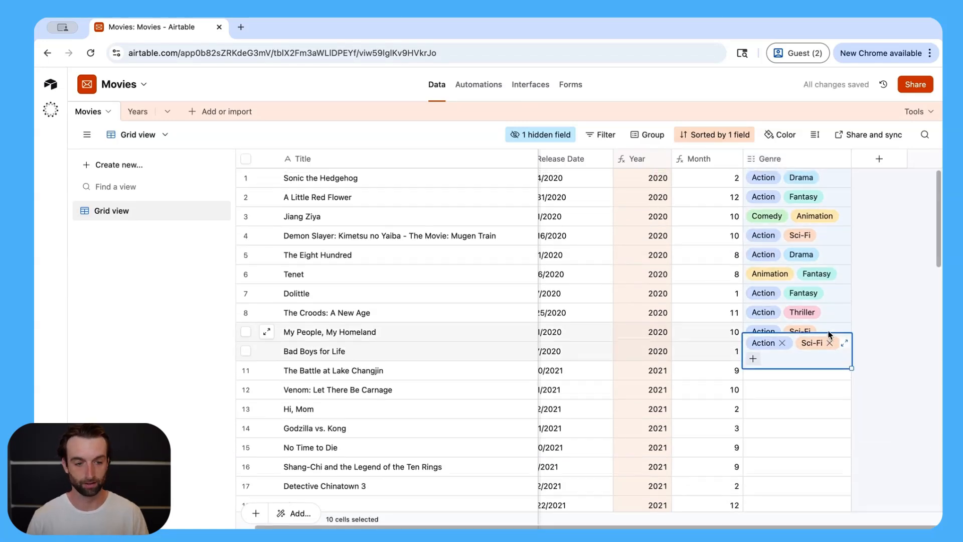
pyautogui.press('BackSpace')
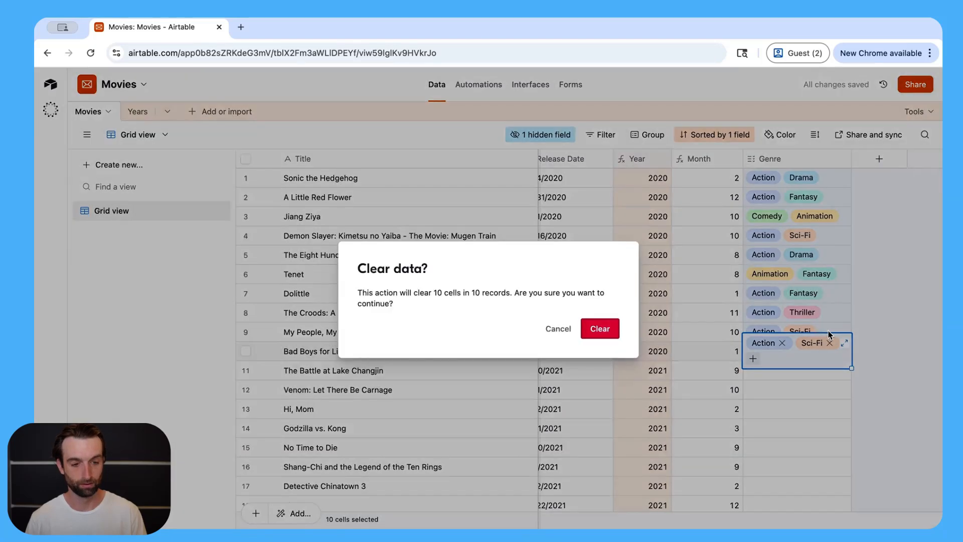
pyautogui.click(587, 331)
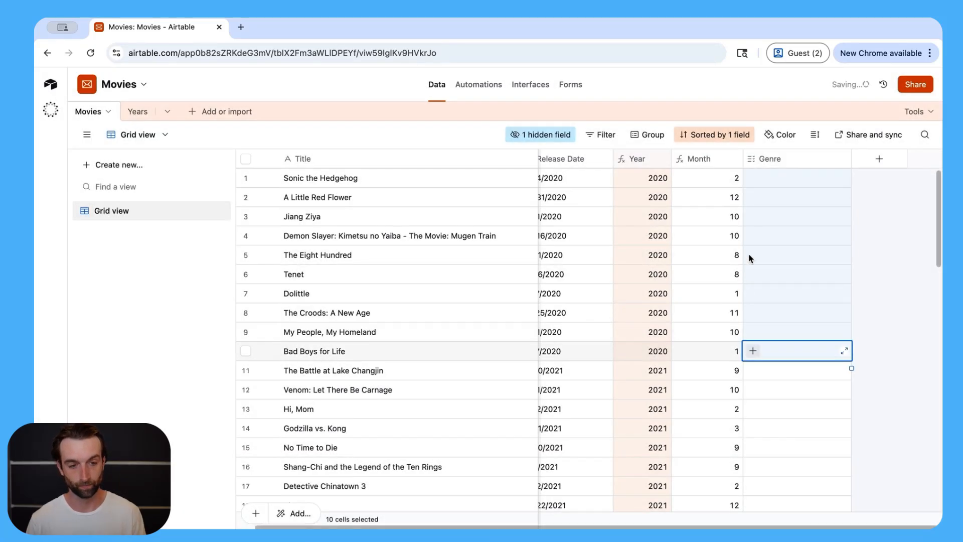
# Step: Convert the Genre field into a field agent and enable internet search for it
pyautogui.doubleClick(799, 159)
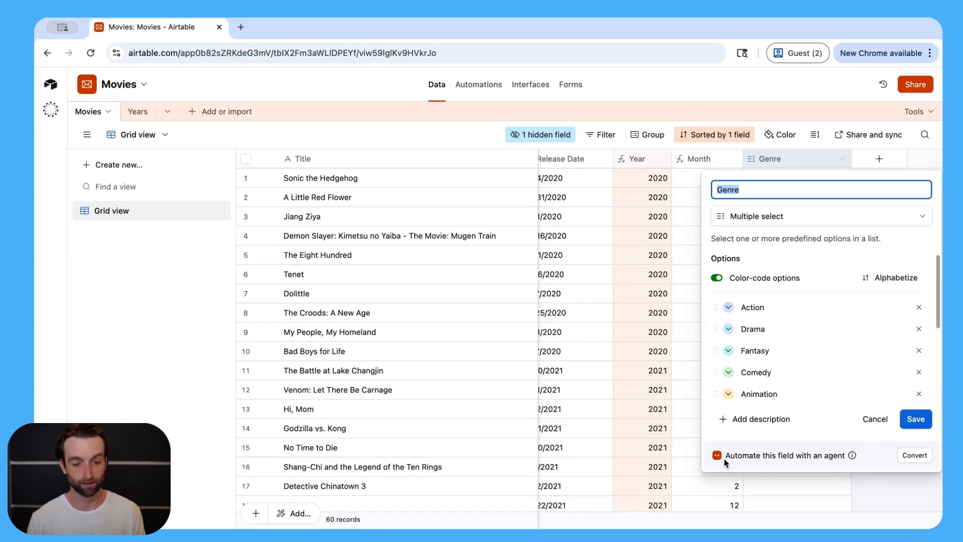
pyautogui.click(915, 455)
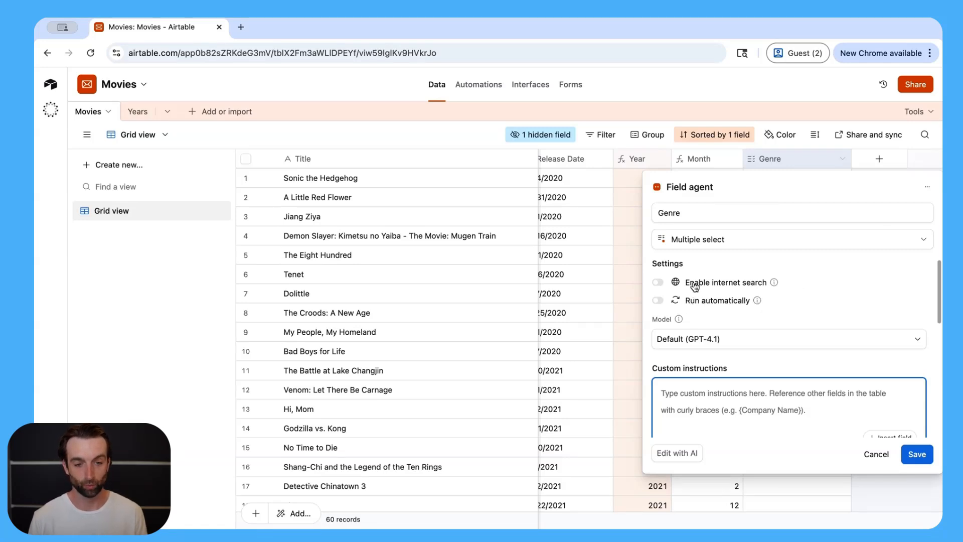
pyautogui.click(658, 283)
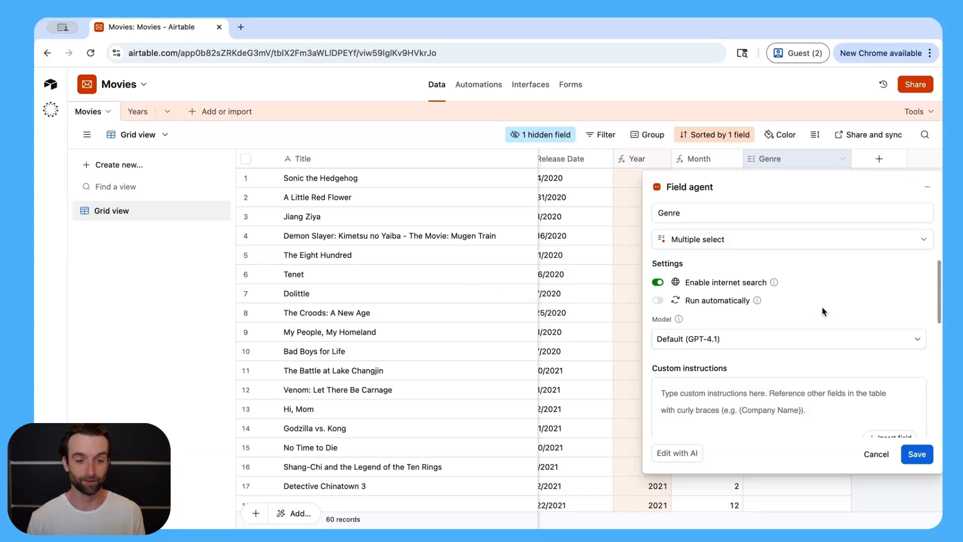
# Step: Look through the available AI models and set the Genre field agent's model to GPT-4.1 mini
pyautogui.scroll(-1, 824, 312)
pyautogui.scroll(-1, 822, 313)
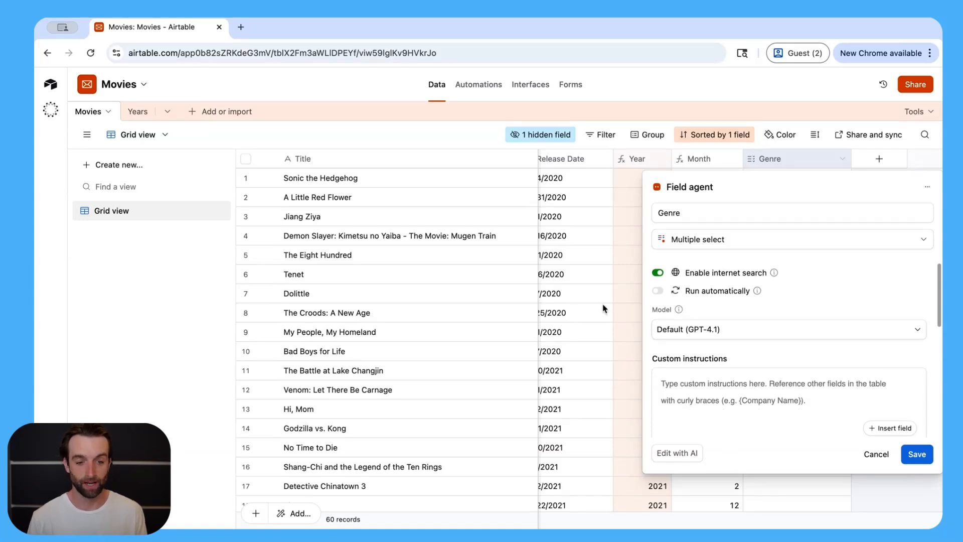
pyautogui.scroll(1, 664, 295)
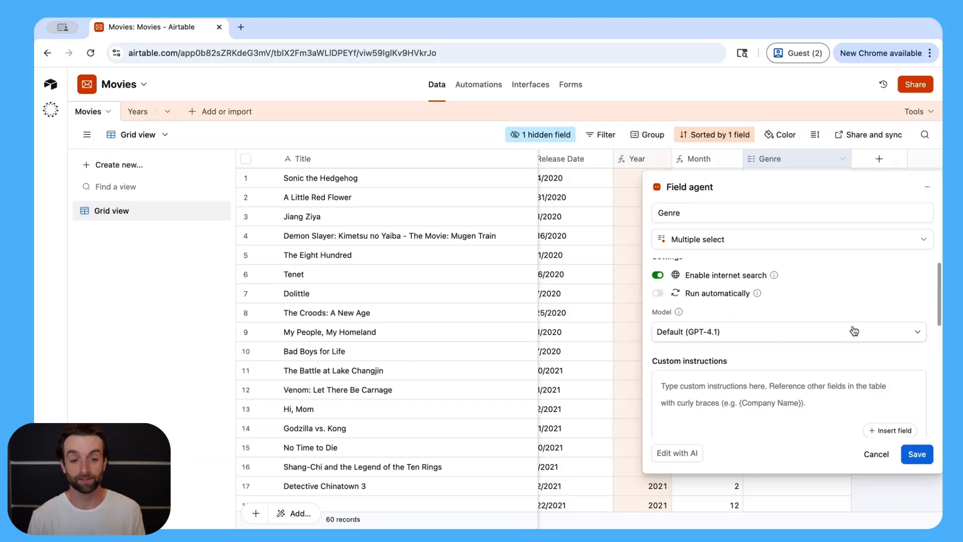
pyautogui.scroll(-1, 846, 337)
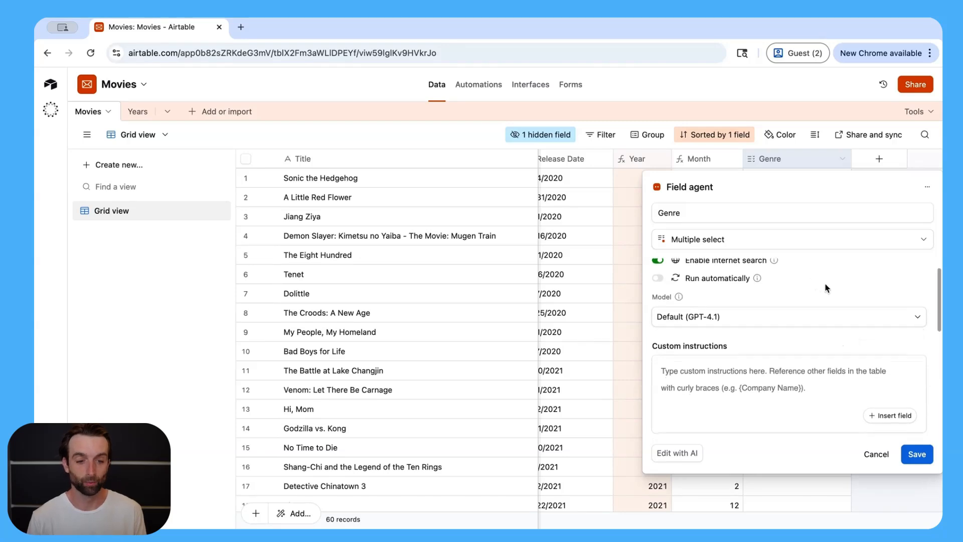
pyautogui.scroll(2, 827, 288)
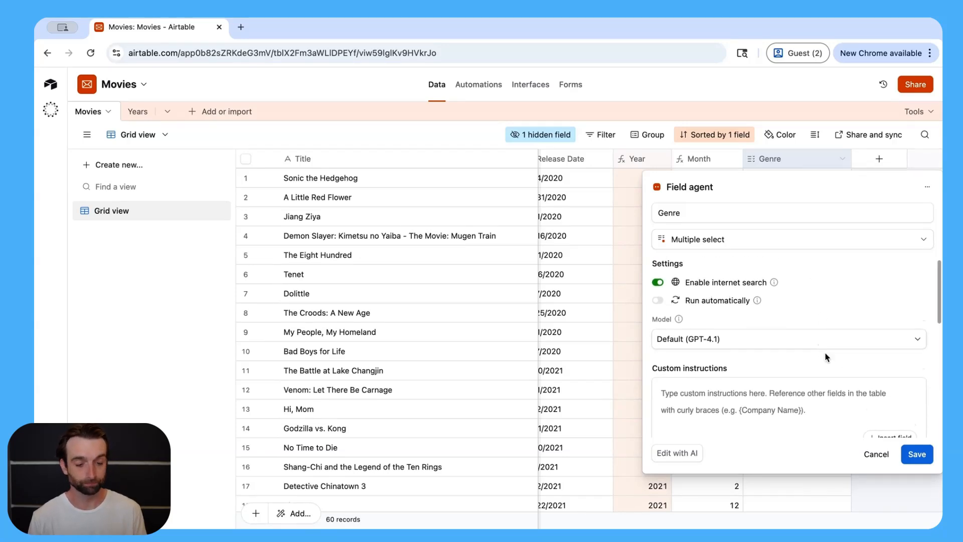
pyautogui.scroll(-1, 846, 365)
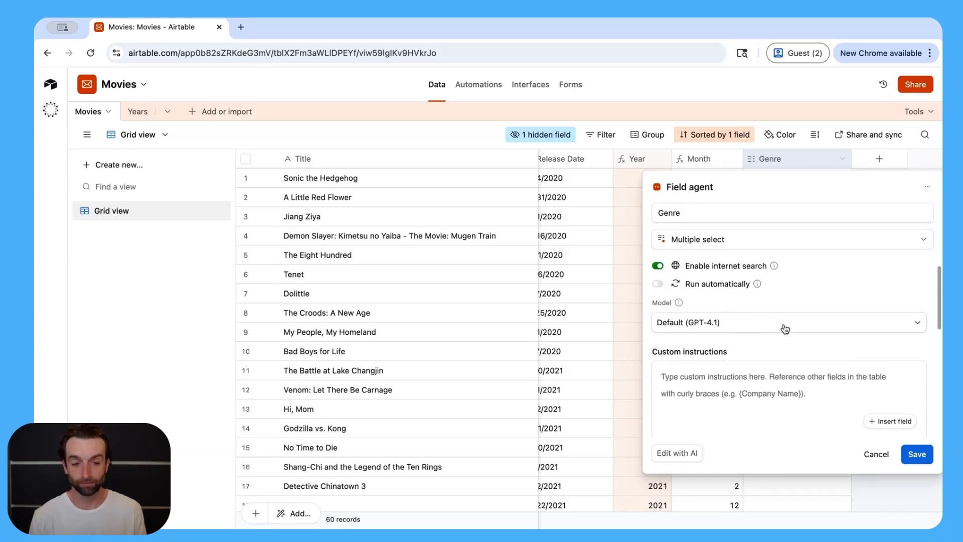
pyautogui.scroll(-1, 832, 346)
pyautogui.click(787, 303)
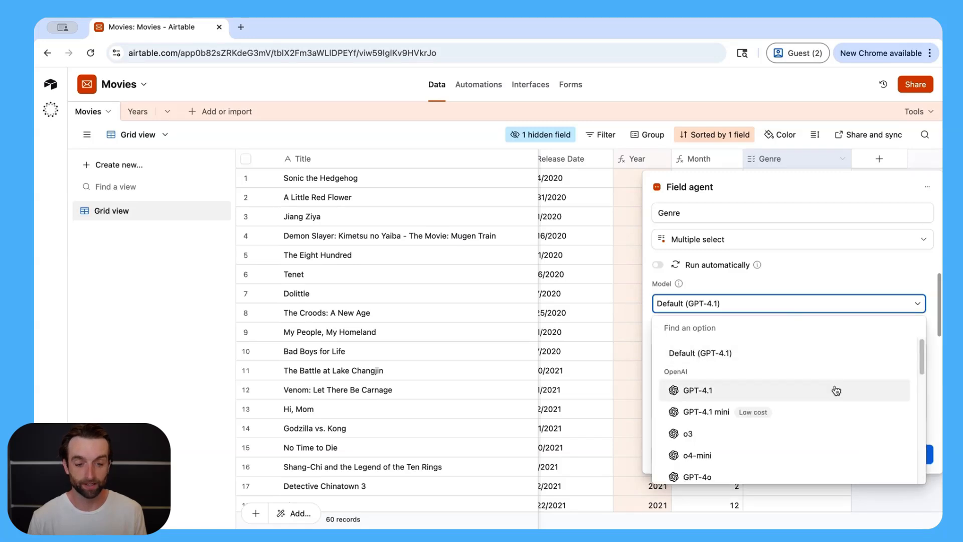
pyautogui.scroll(-4, 834, 396)
pyautogui.scroll(-4, 842, 411)
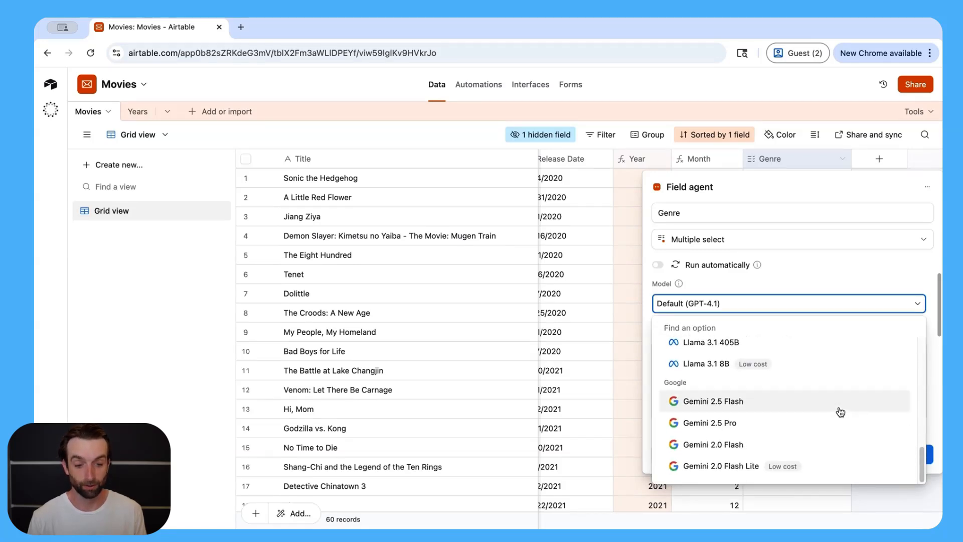
pyautogui.scroll(1, 843, 417)
pyautogui.scroll(9, 848, 424)
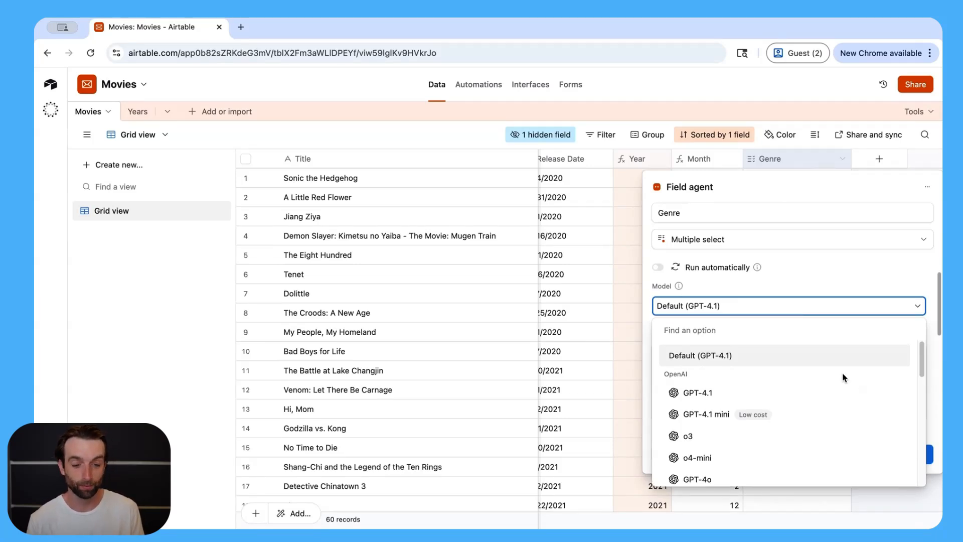
pyautogui.scroll(-1, 844, 375)
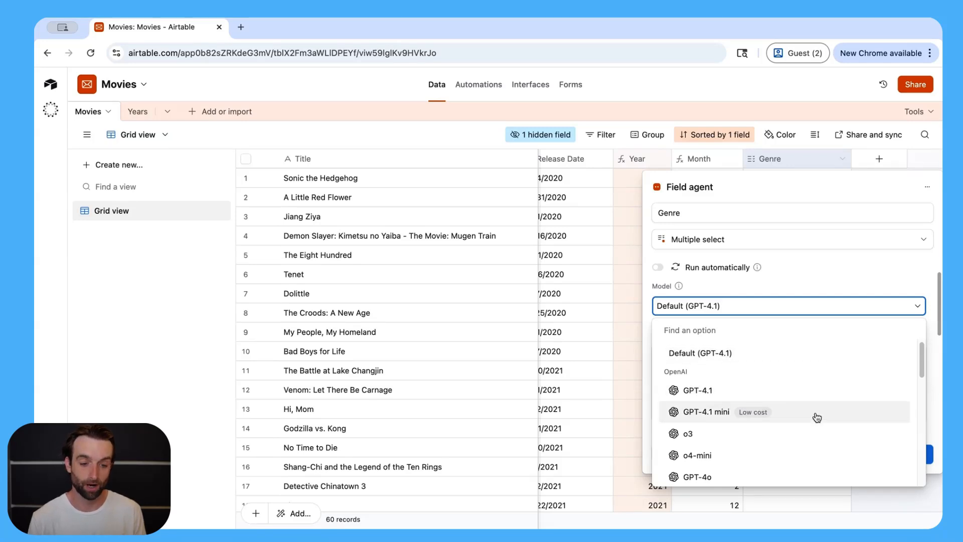
pyautogui.scroll(1, 683, 423)
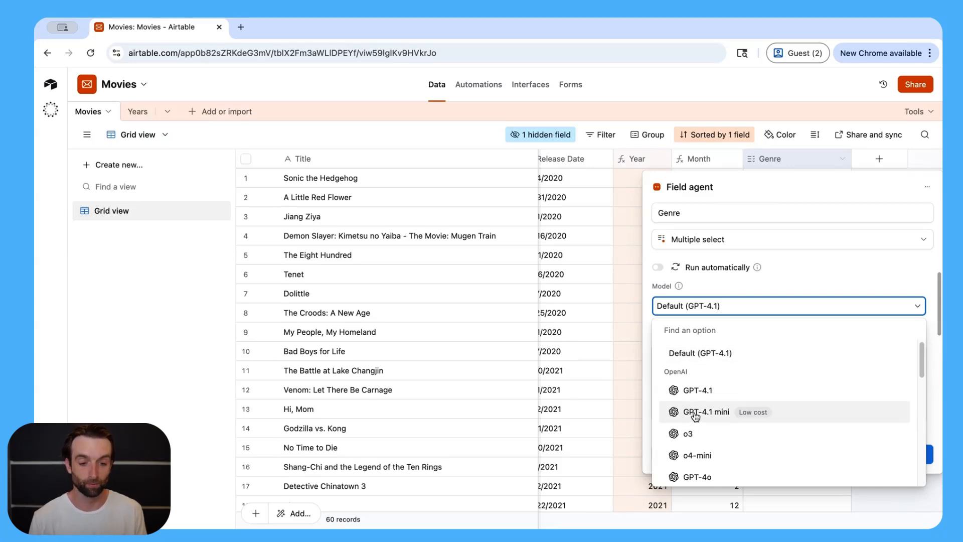
pyautogui.click(695, 414)
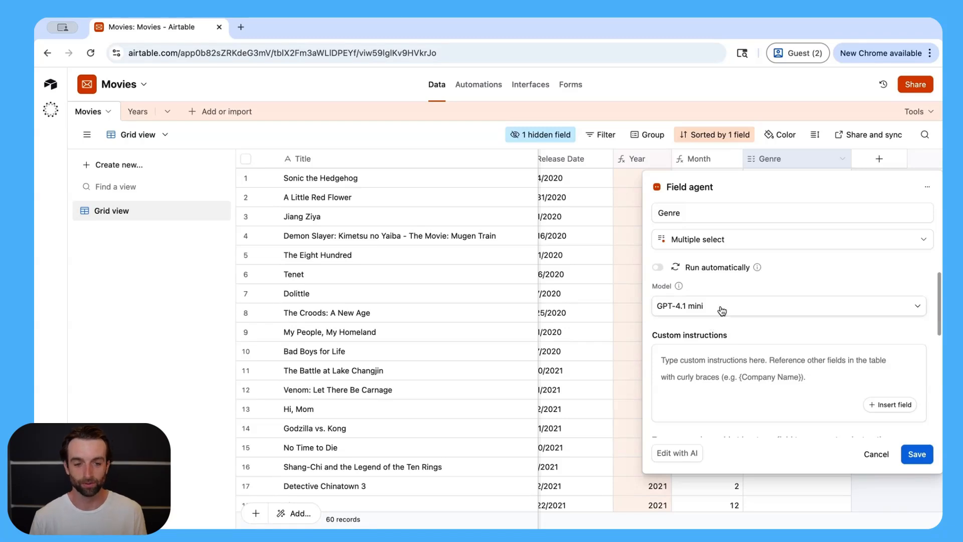
# Step: Write the agent's custom instructions: "What is the genre of this movie? Don't pick more than 2 genres."
pyautogui.click(842, 374)
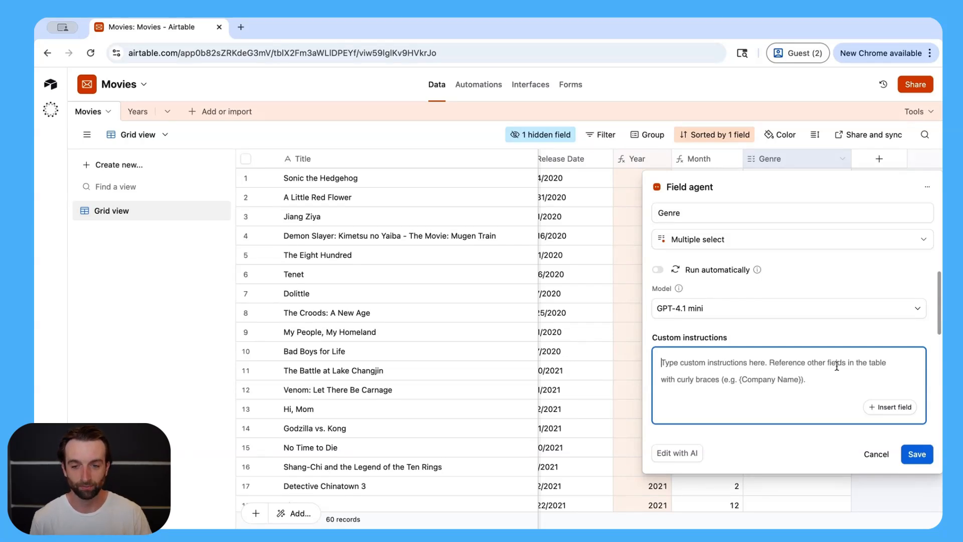
pyautogui.write('What ')
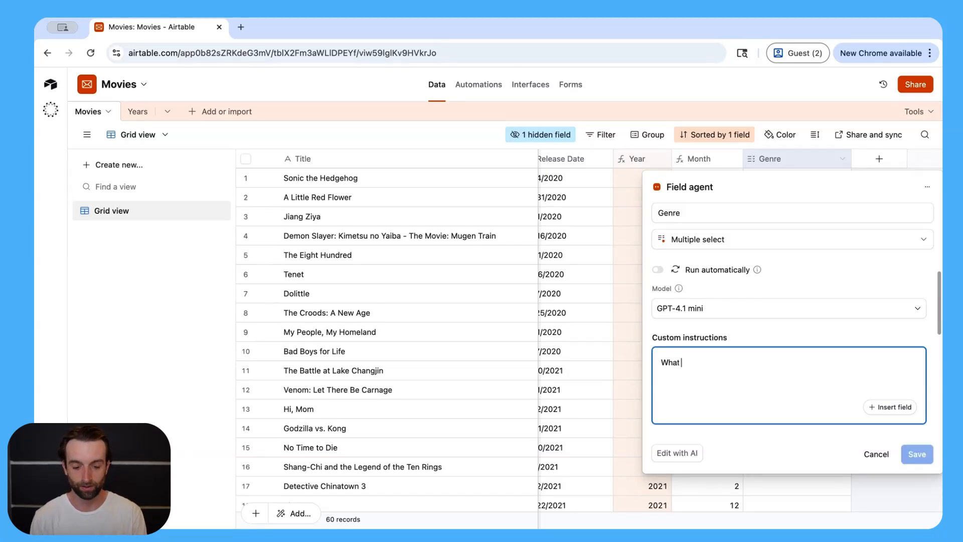
pyautogui.write('i s')
pyautogui.press('BackSpace')
pyautogui.press('BackSpace')
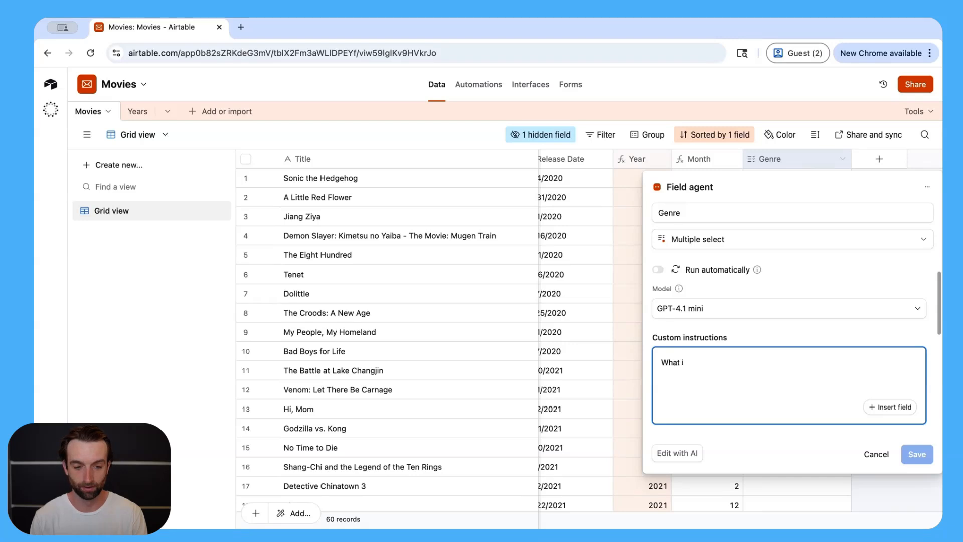
pyautogui.write('s the')
pyautogui.write('ge')
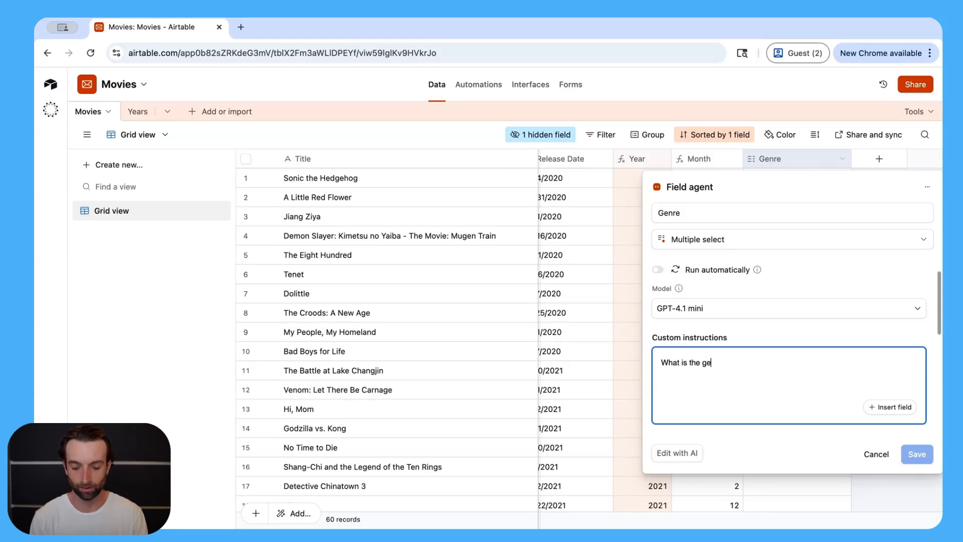
pyautogui.write('nre of this mo')
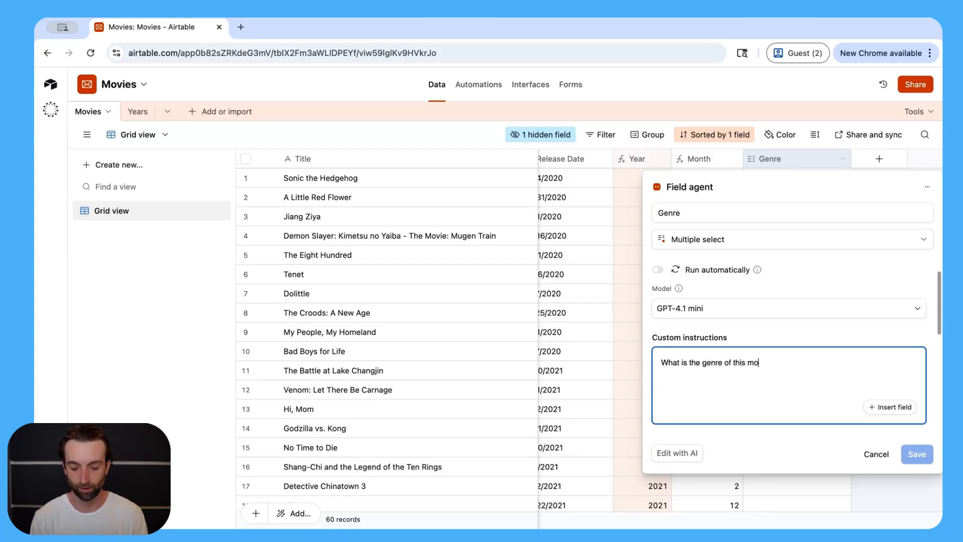
pyautogui.write('vie?')
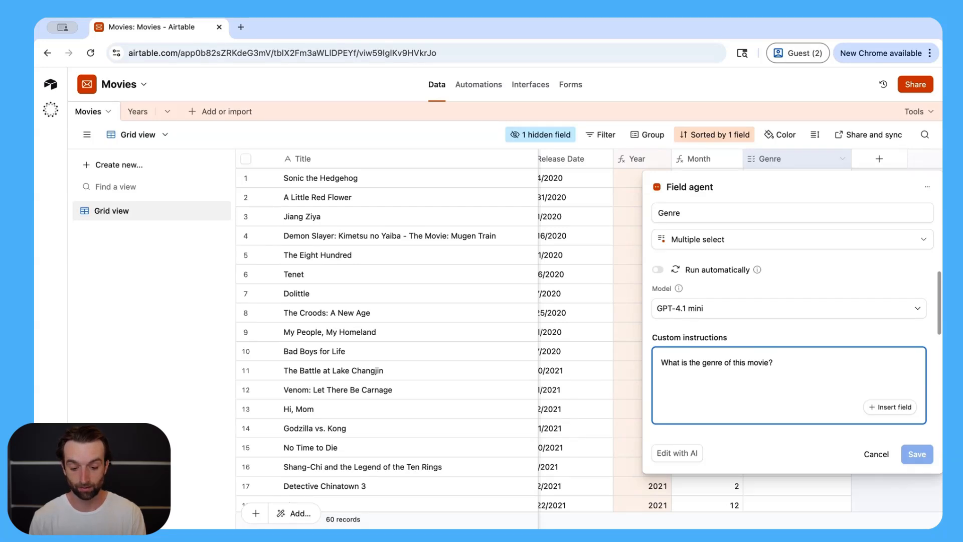
pyautogui.write(" Don't pick more than ")
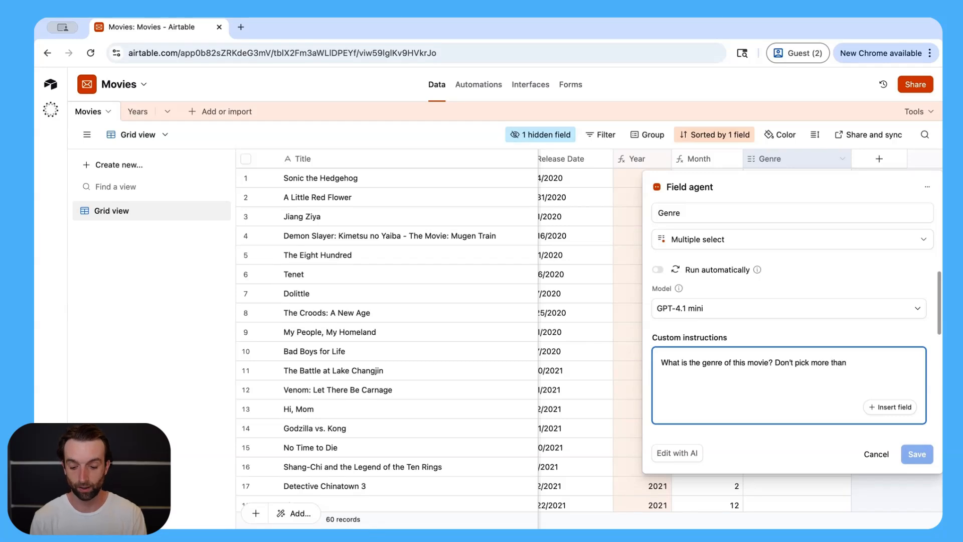
pyautogui.write('2 genres.')
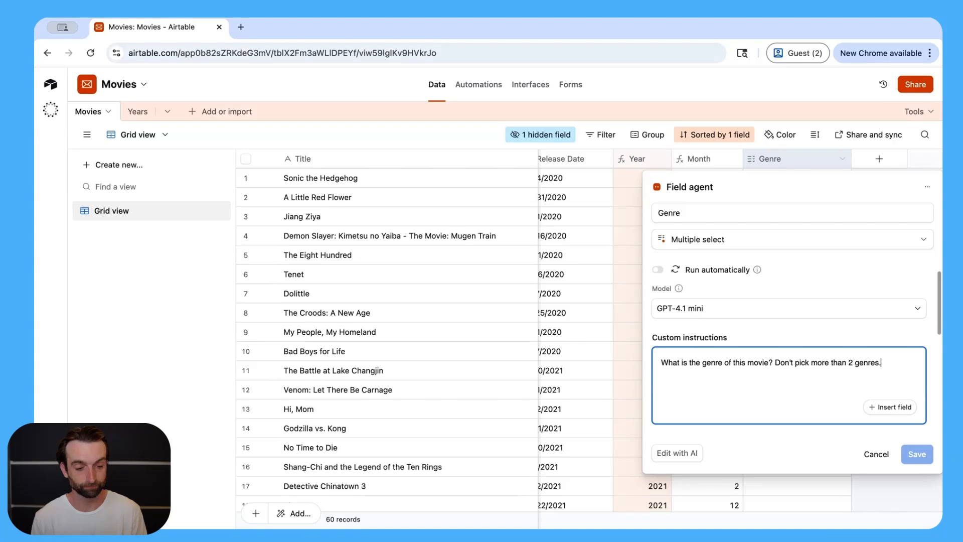
# Step: Insert the Title field after the question, put the two-genre limit on its own line, and save the field agent
pyautogui.click(776, 363)
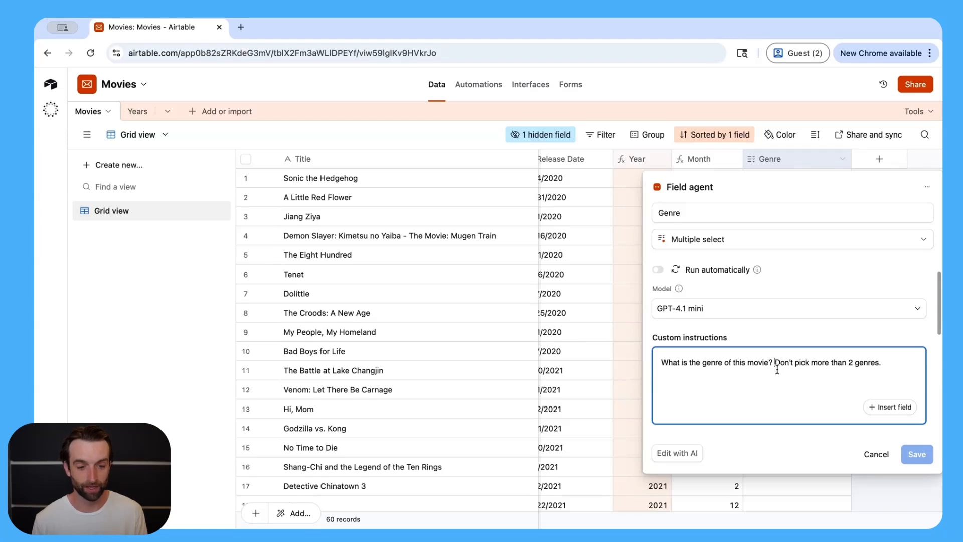
pyautogui.click(881, 410)
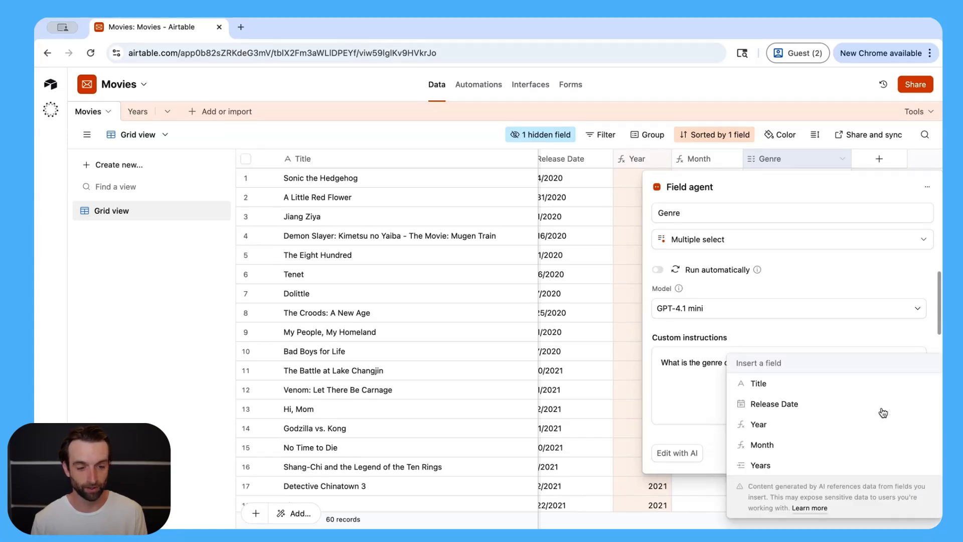
pyautogui.click(782, 389)
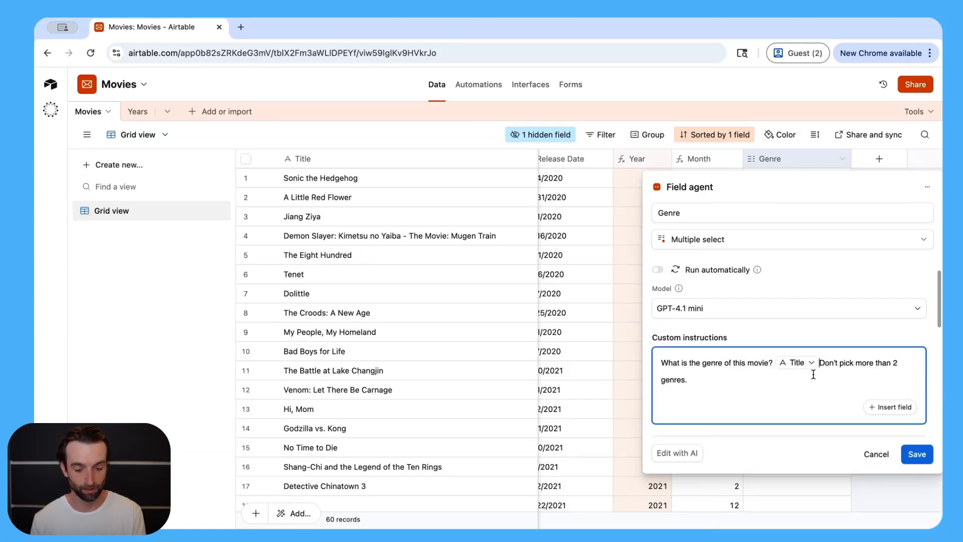
pyautogui.press('Return')
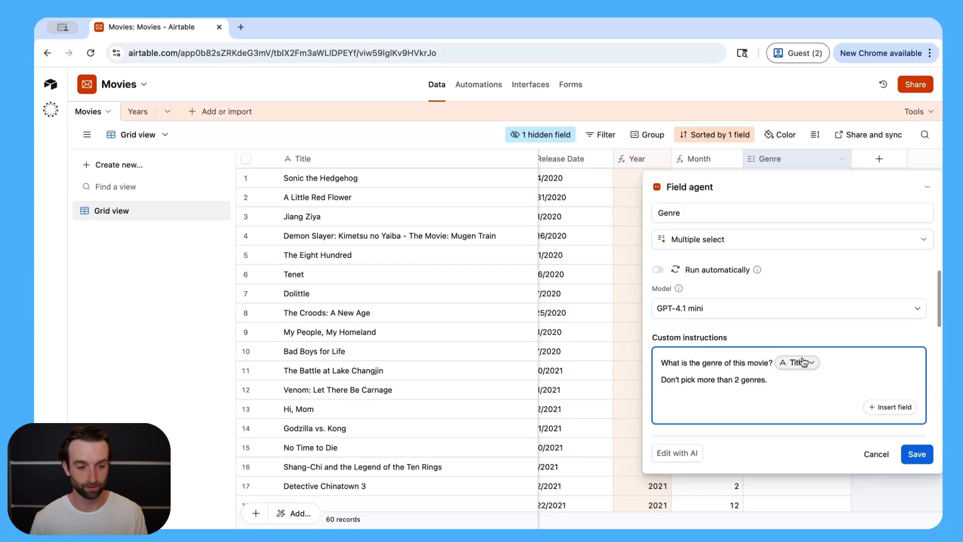
pyautogui.click(920, 454)
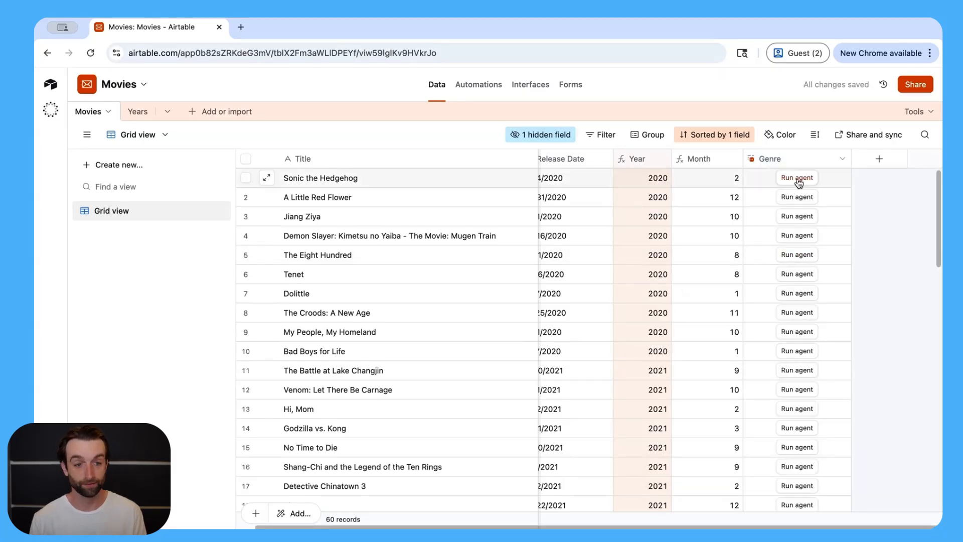
# Step: Run the Genre agent for the first four movies, from Sonic the Hedgehog to Demon Slayer
pyautogui.click(798, 179)
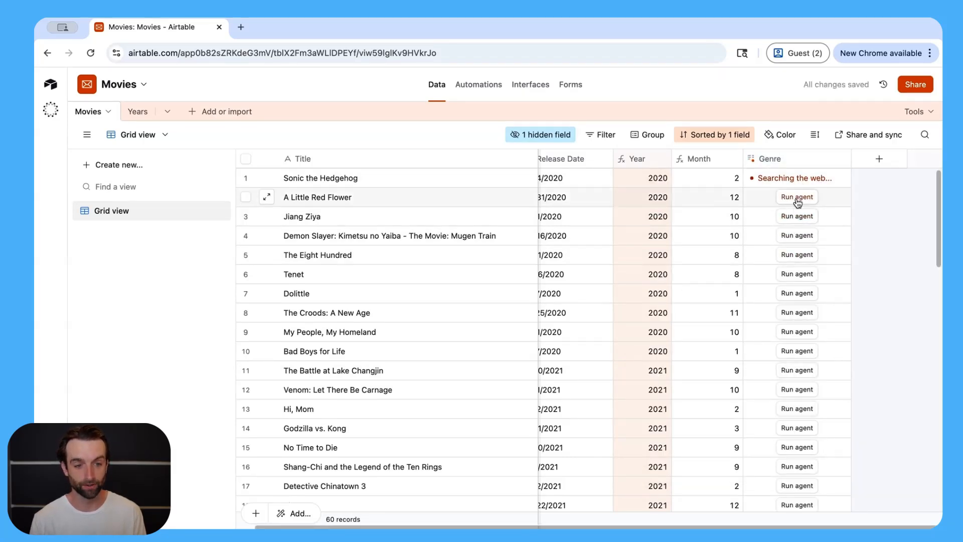
pyautogui.click(798, 197)
pyautogui.click(798, 216)
pyautogui.click(797, 235)
pyautogui.click(794, 262)
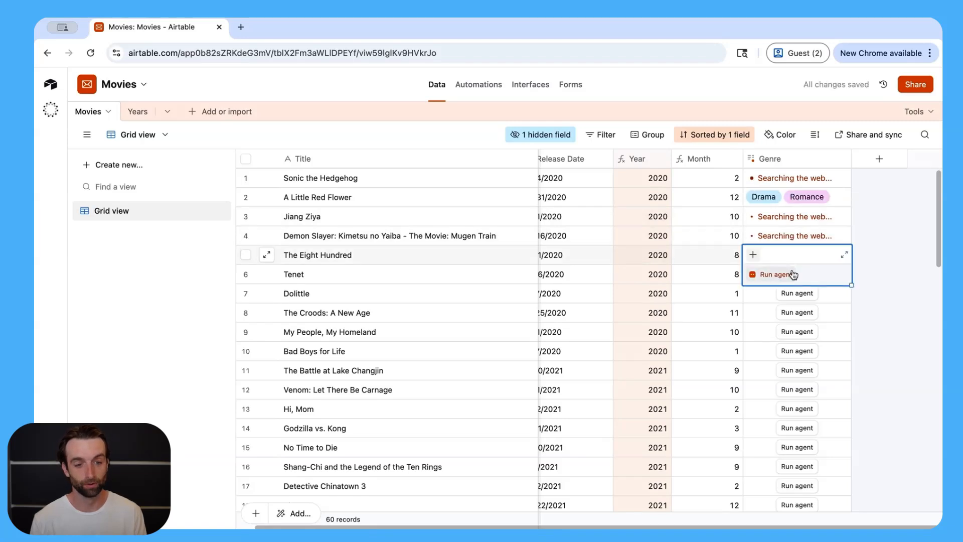
pyautogui.click(896, 234)
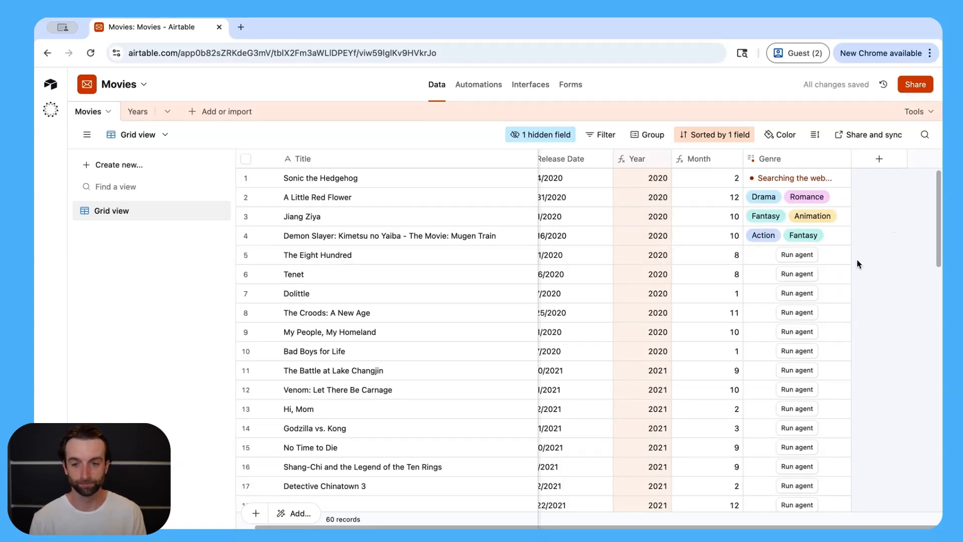
# Step: Run the Genre agent for Tenet, Bad Boys for Life, Godzilla vs. Kong and No Time to Die
pyautogui.click(486, 278)
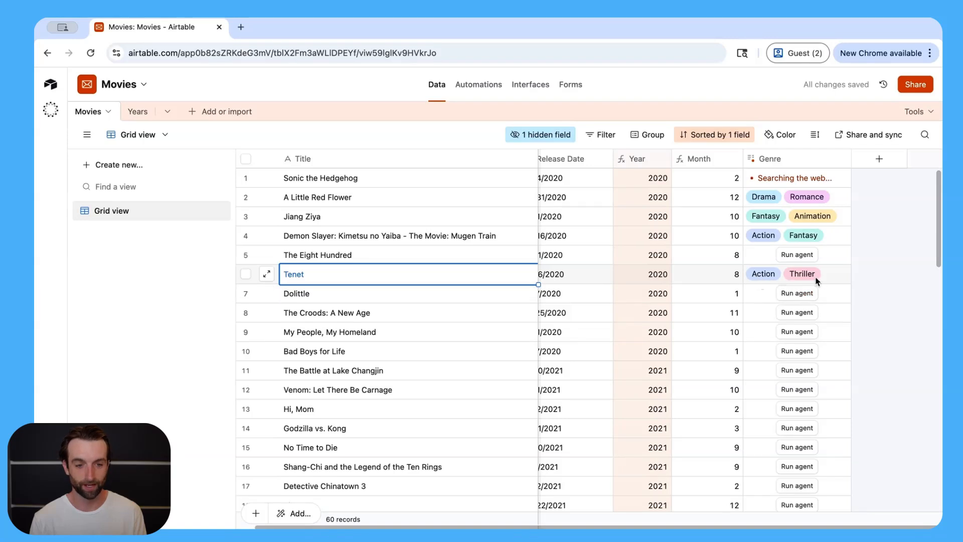
pyautogui.click(816, 356)
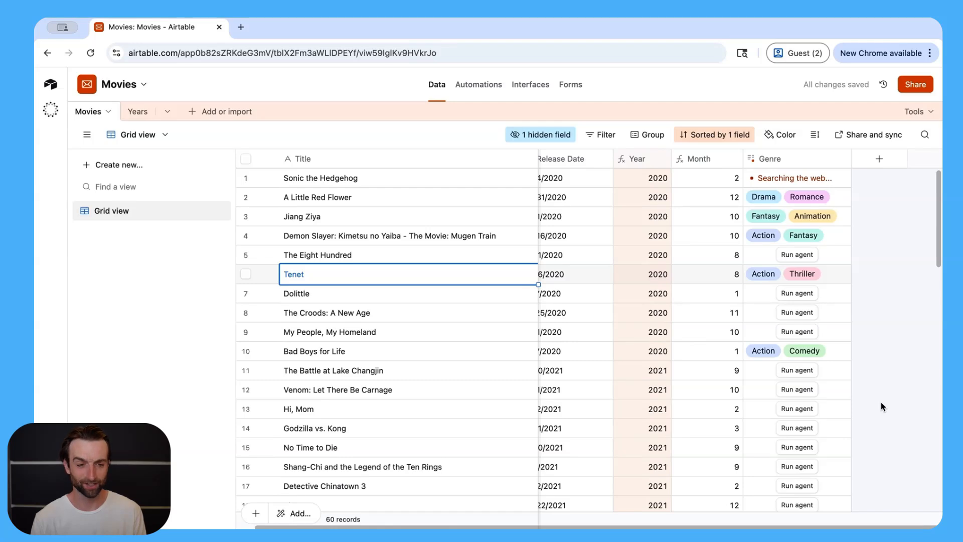
pyautogui.scroll(-3, 853, 392)
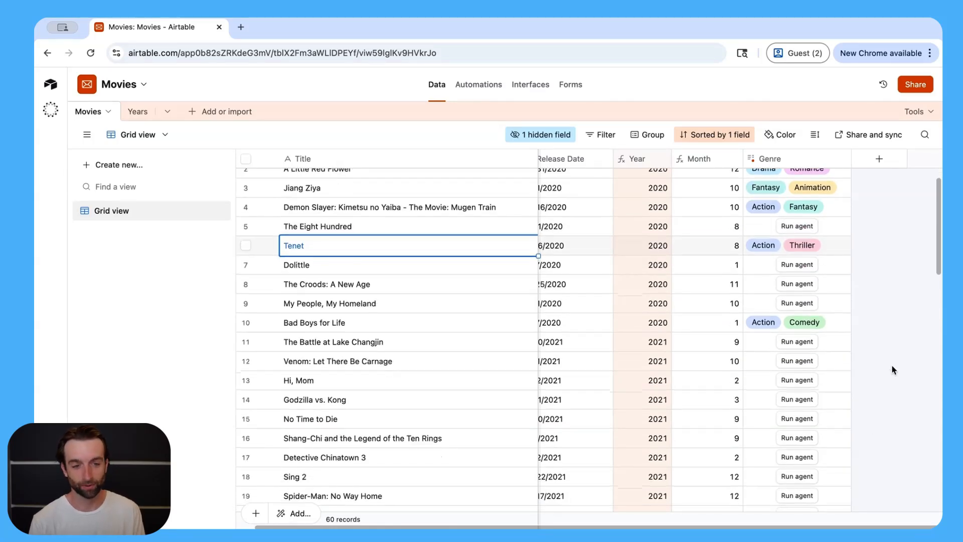
pyautogui.click(802, 350)
pyautogui.click(803, 369)
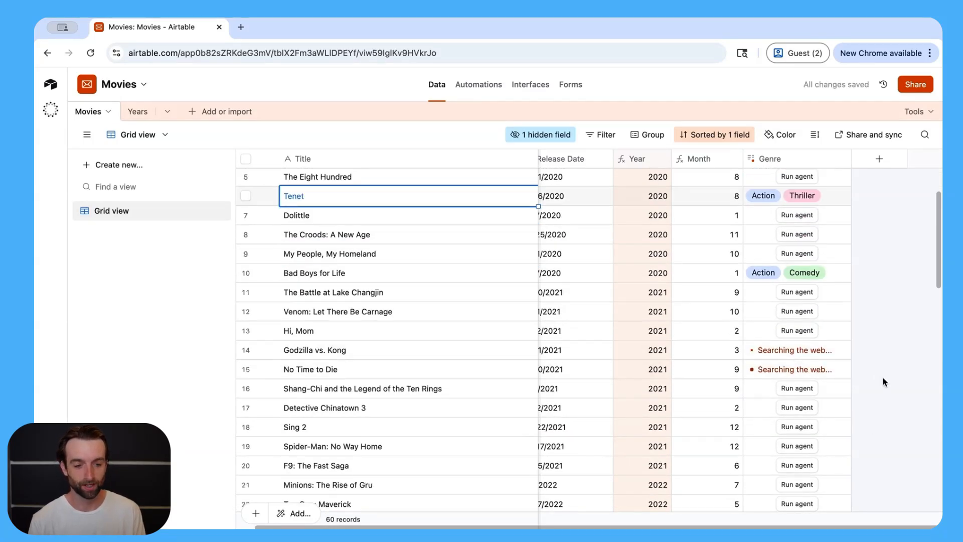
pyautogui.scroll(3, 882, 378)
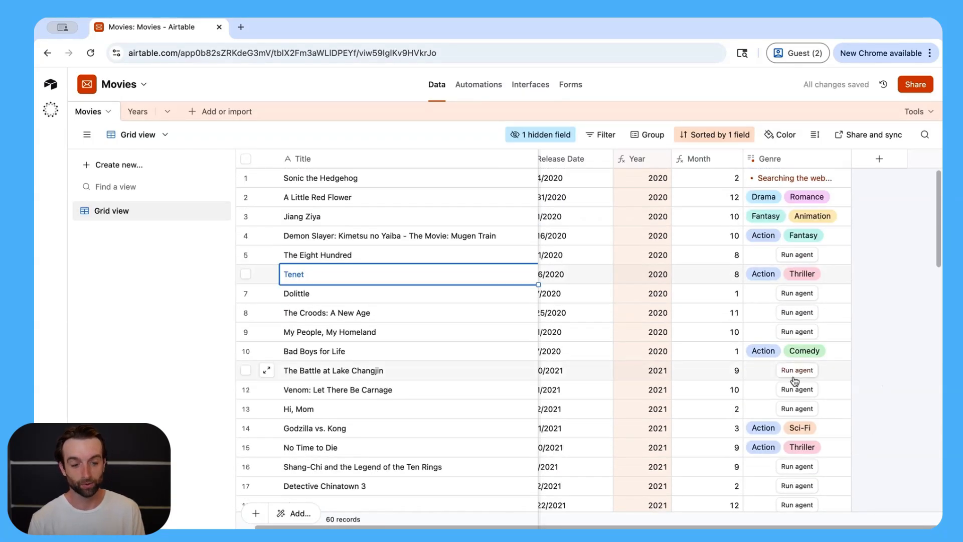
# Step: Review the Genre field agent's instructions and its list of genre options, then close the settings without saving
pyautogui.click(793, 160)
pyautogui.doubleClick(794, 164)
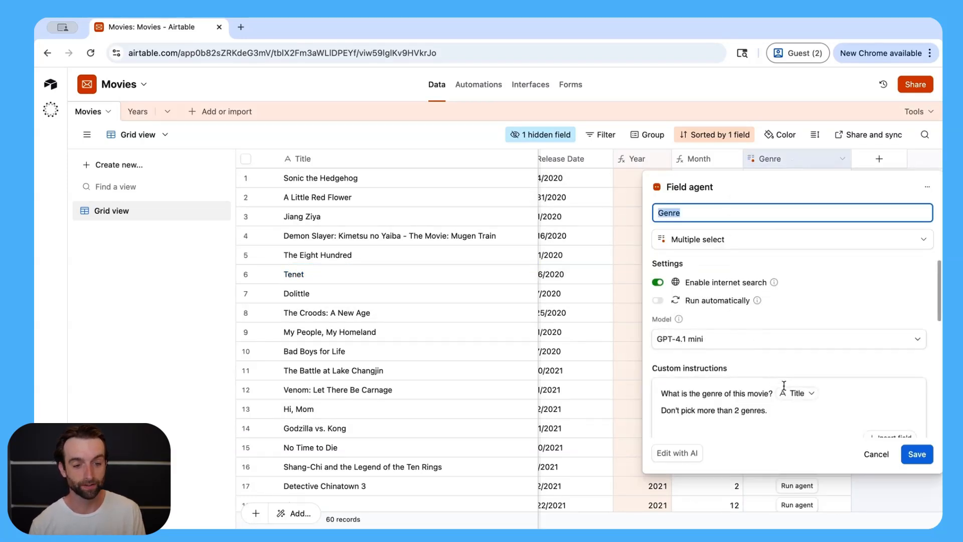
pyautogui.scroll(-5, 785, 387)
pyautogui.scroll(-3, 778, 394)
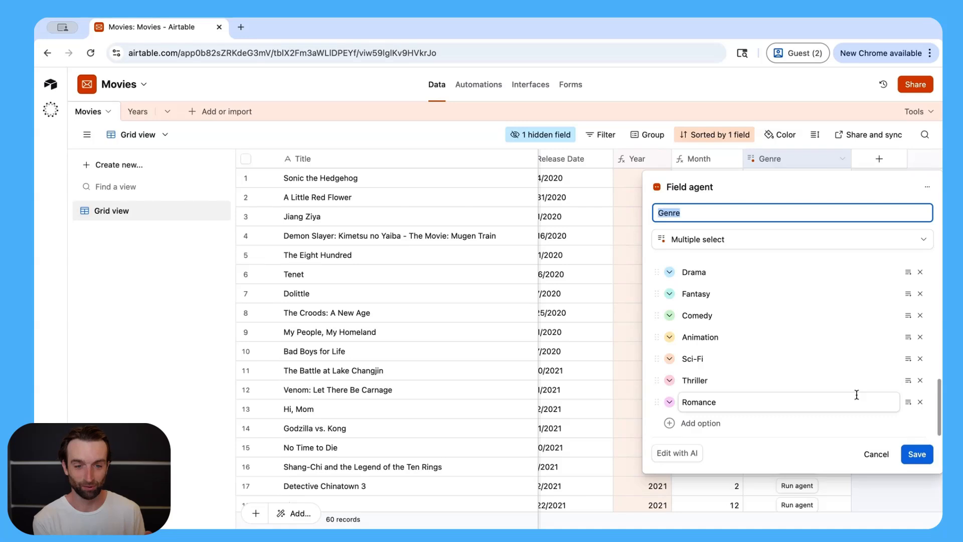
pyautogui.click(877, 454)
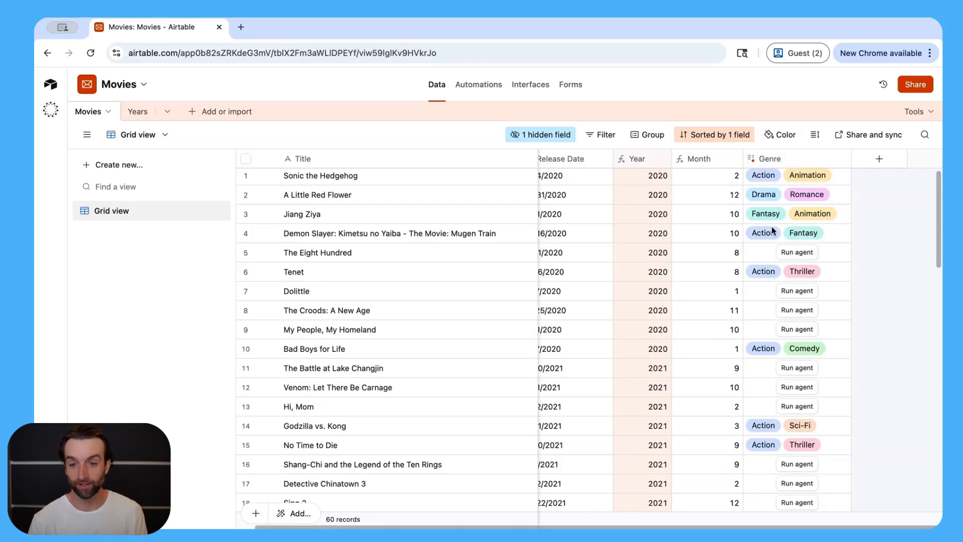
# Step: Add a long text field named Synopsis to the Movies table and convert it to a field agent
pyautogui.scroll(1, 796, 356)
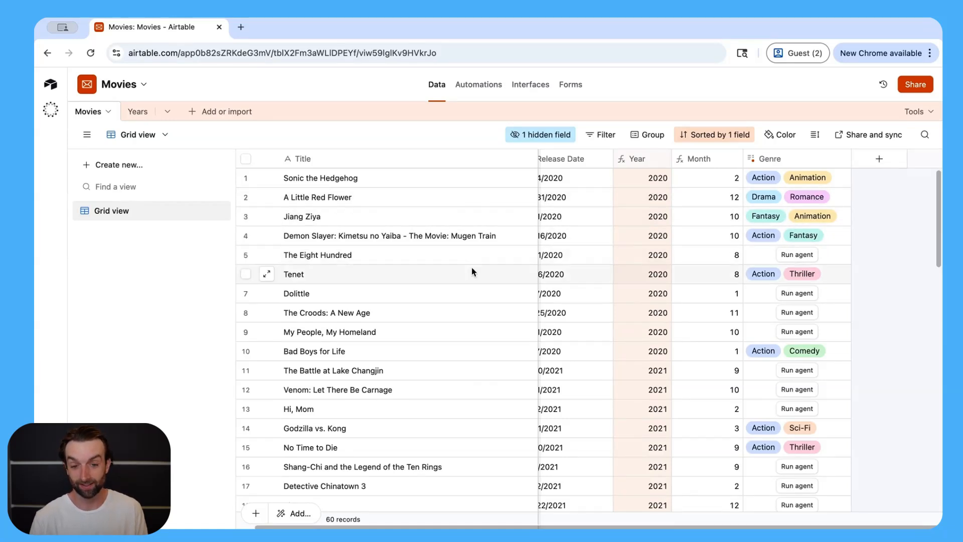
pyautogui.click(898, 165)
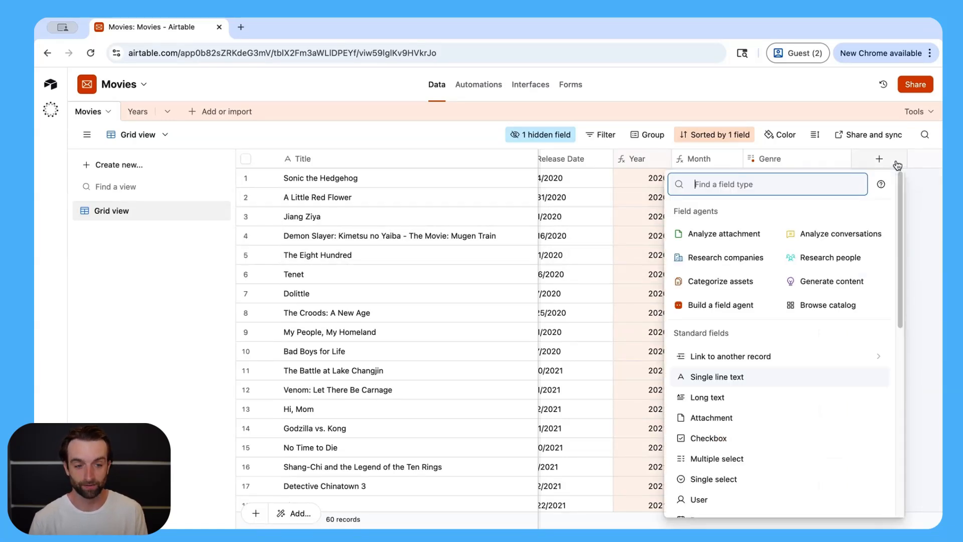
pyautogui.click(767, 400)
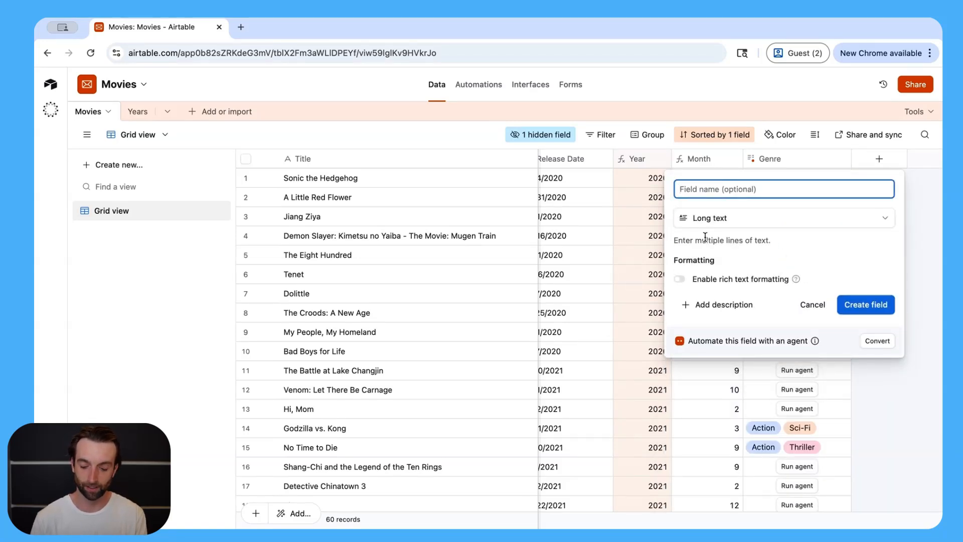
pyautogui.write('Synopsis')
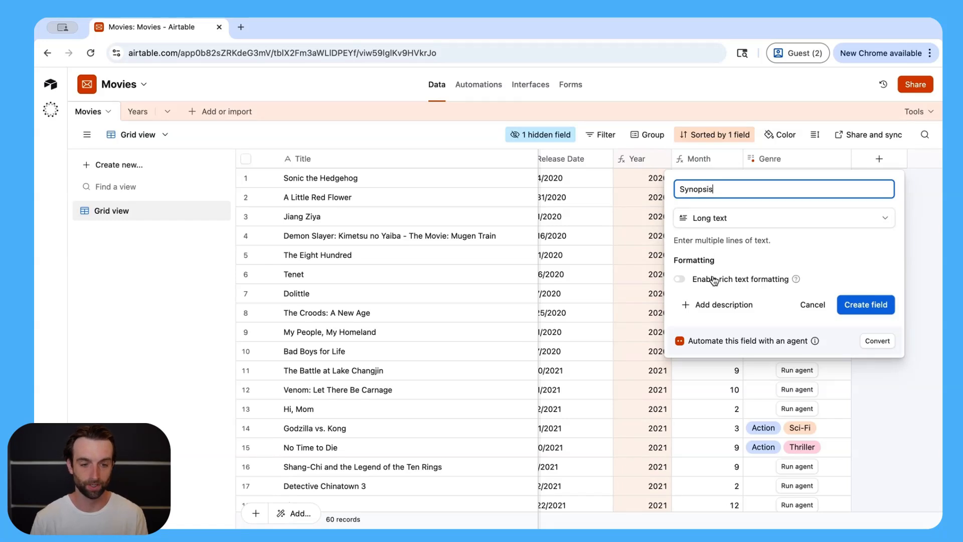
pyautogui.click(877, 342)
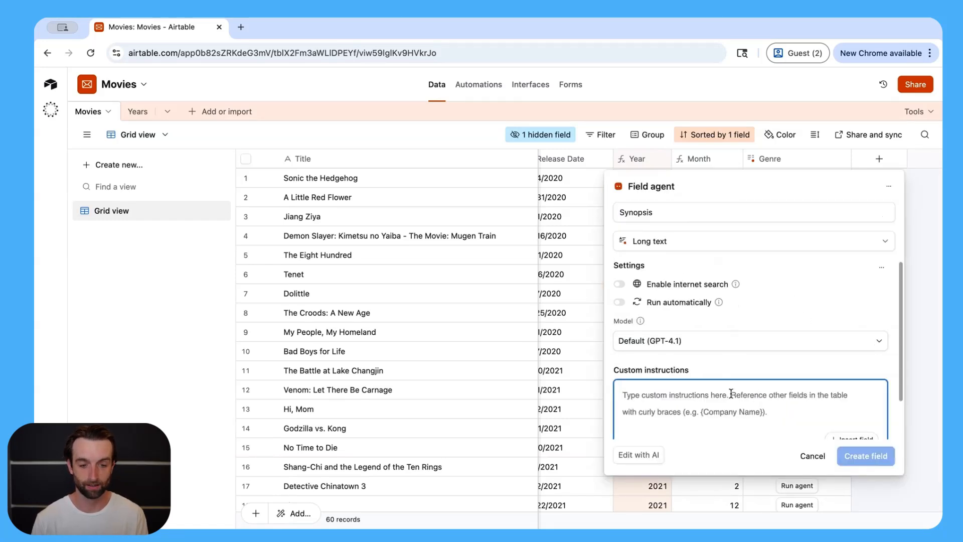
# Step: Give the agent the instruction "What is the one-paragraph movie synopsis?" followed by the Title field, and create the field
pyautogui.write('What is the one')
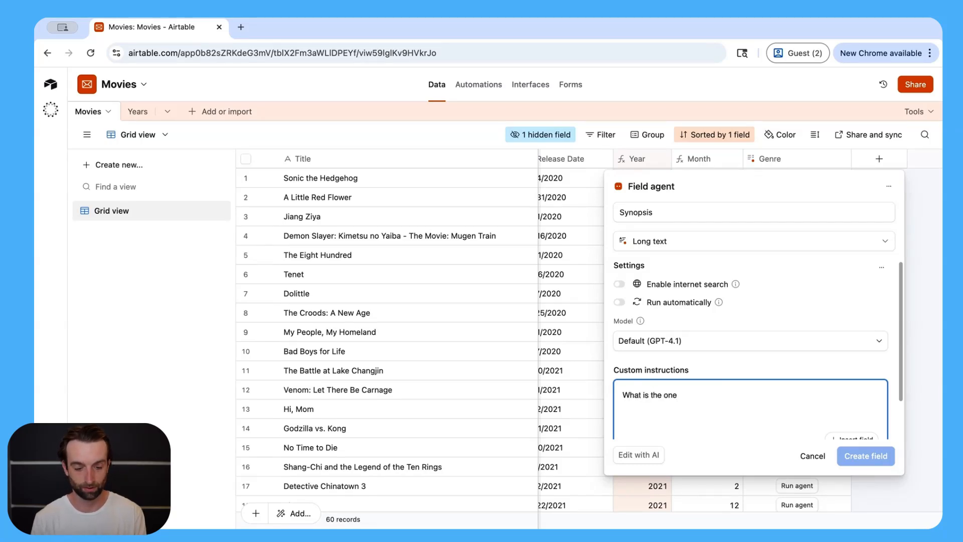
pyautogui.write('-paragraph mov')
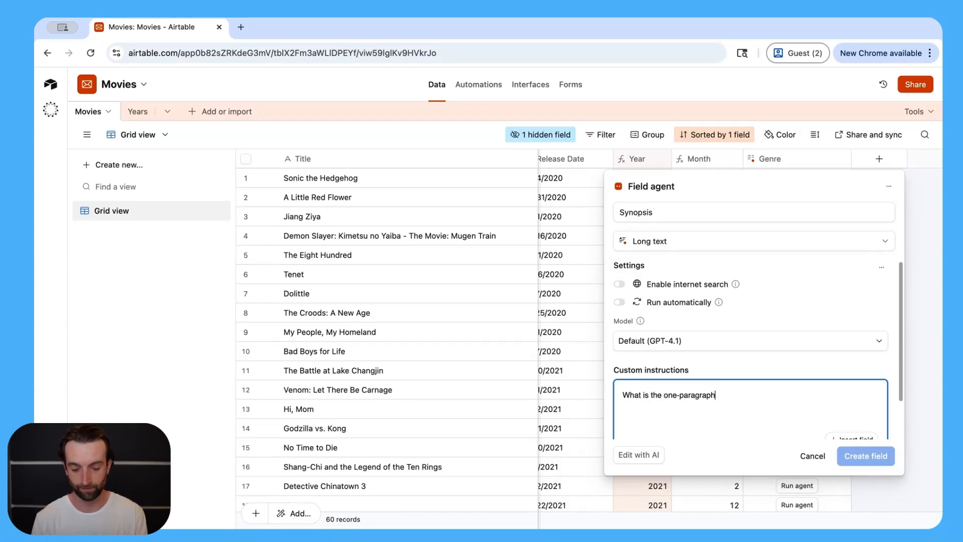
pyautogui.write('ie synopsis?')
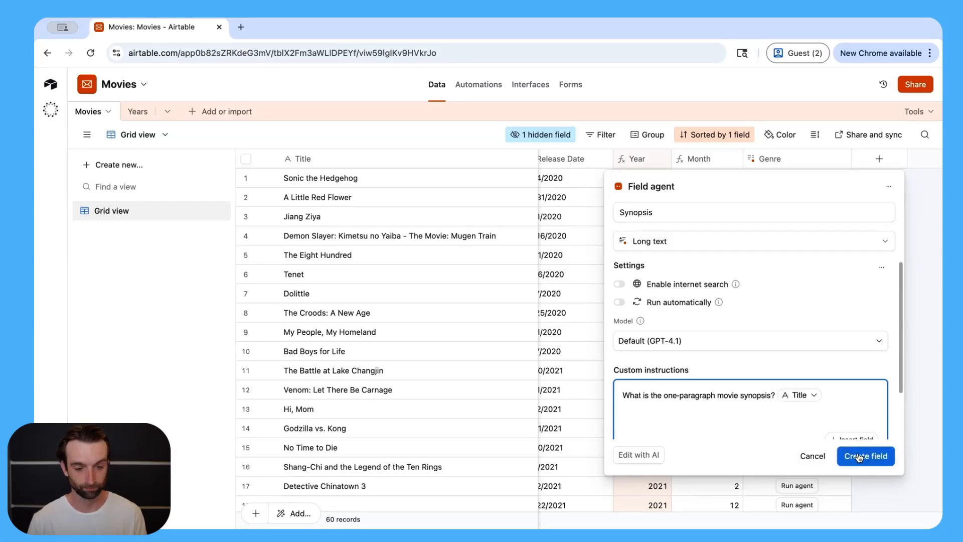
pyautogui.click(860, 456)
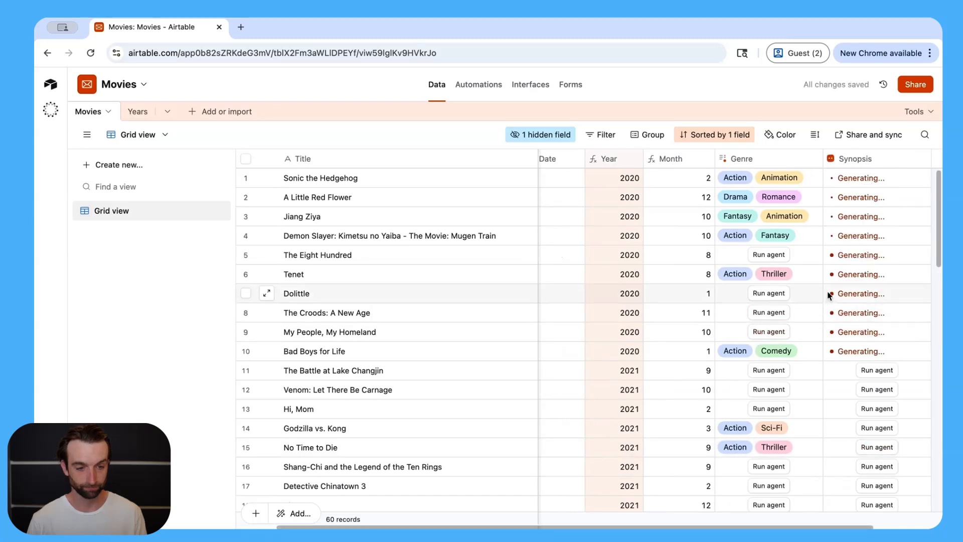
# Step: Expand the Synopsis cell of Sonic the Hedgehog to read its full generated text
pyautogui.click(851, 180)
pyautogui.click(876, 177)
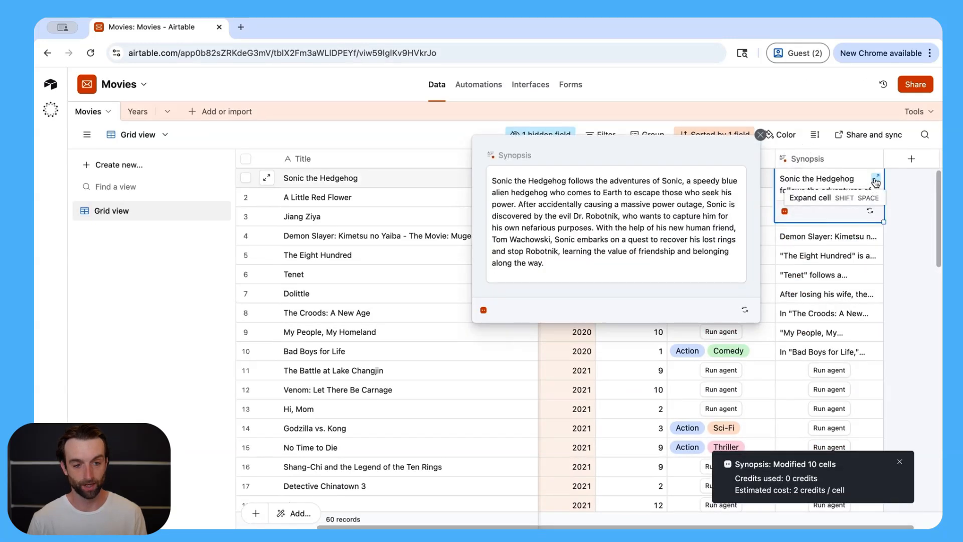